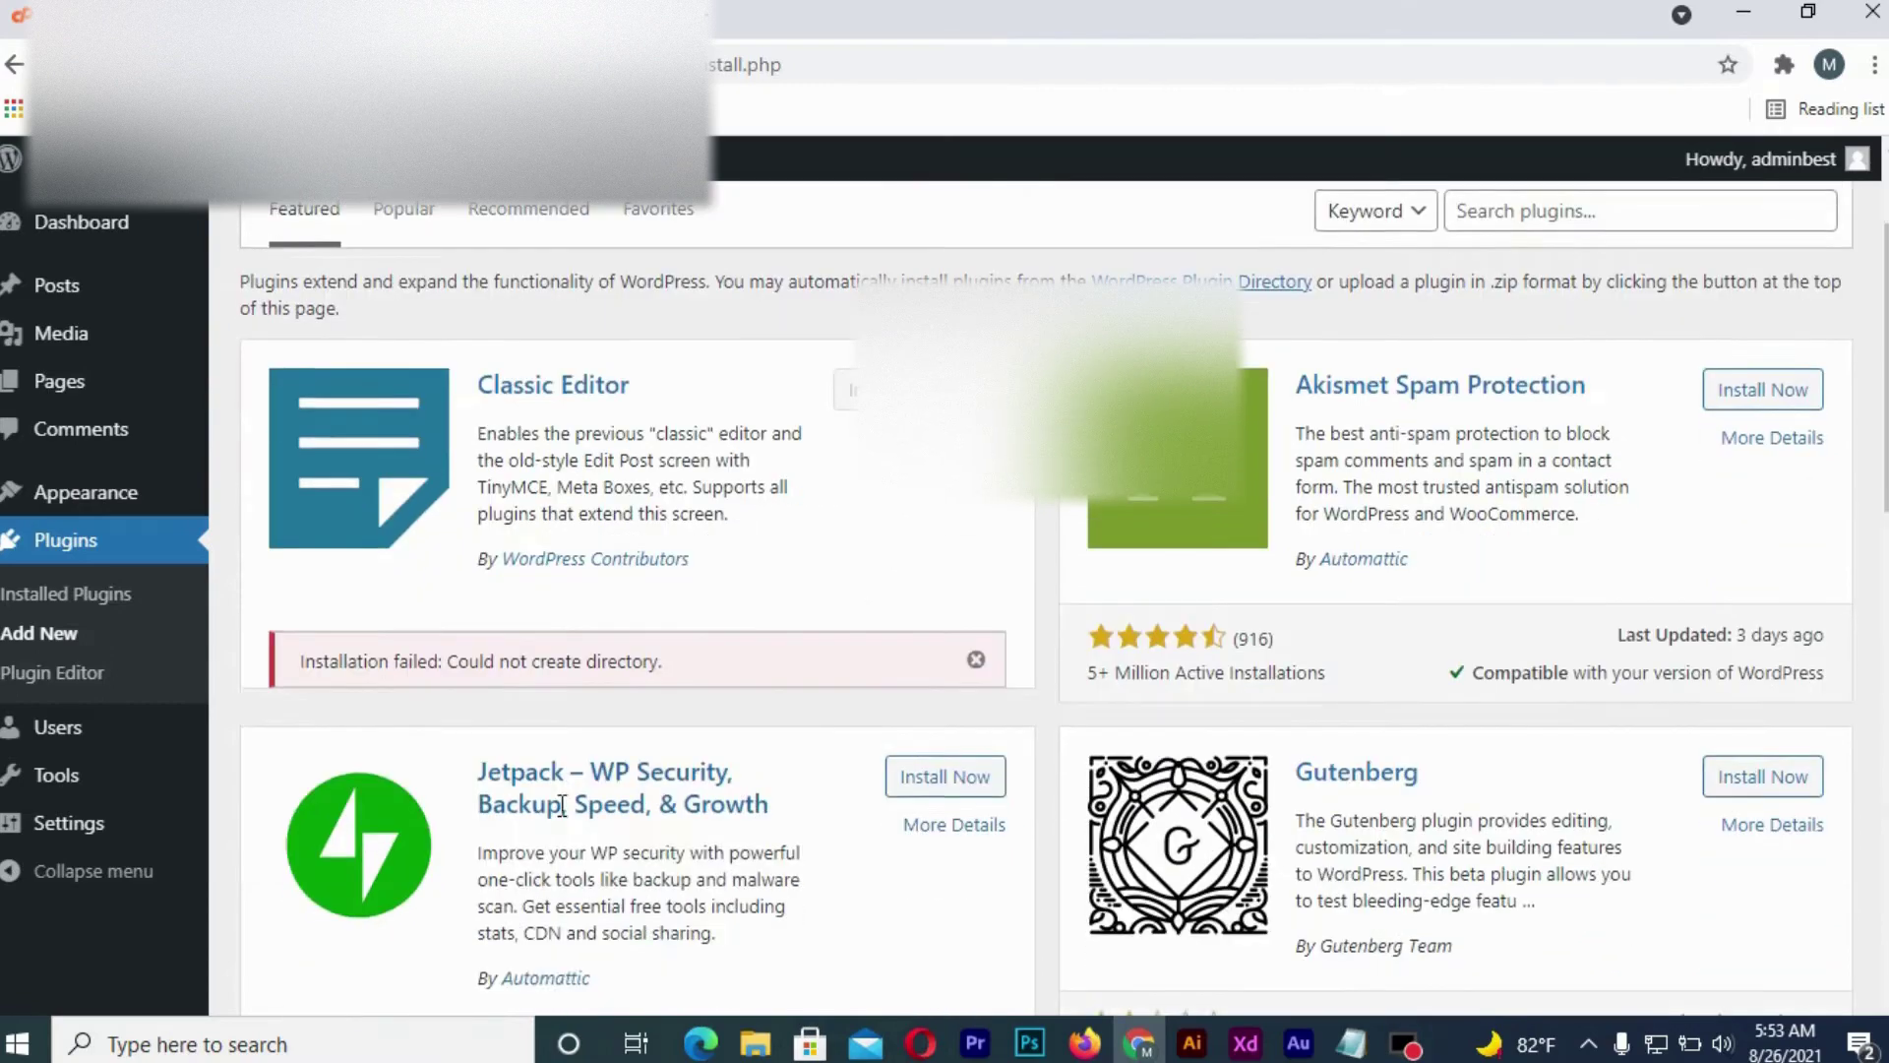
scroll(717, 710, down, 2)
scroll(718, 711, up, 2)
Step: Try installing Akismet Spam Protection, which fails with a could-not-create-directory error
click(1763, 584)
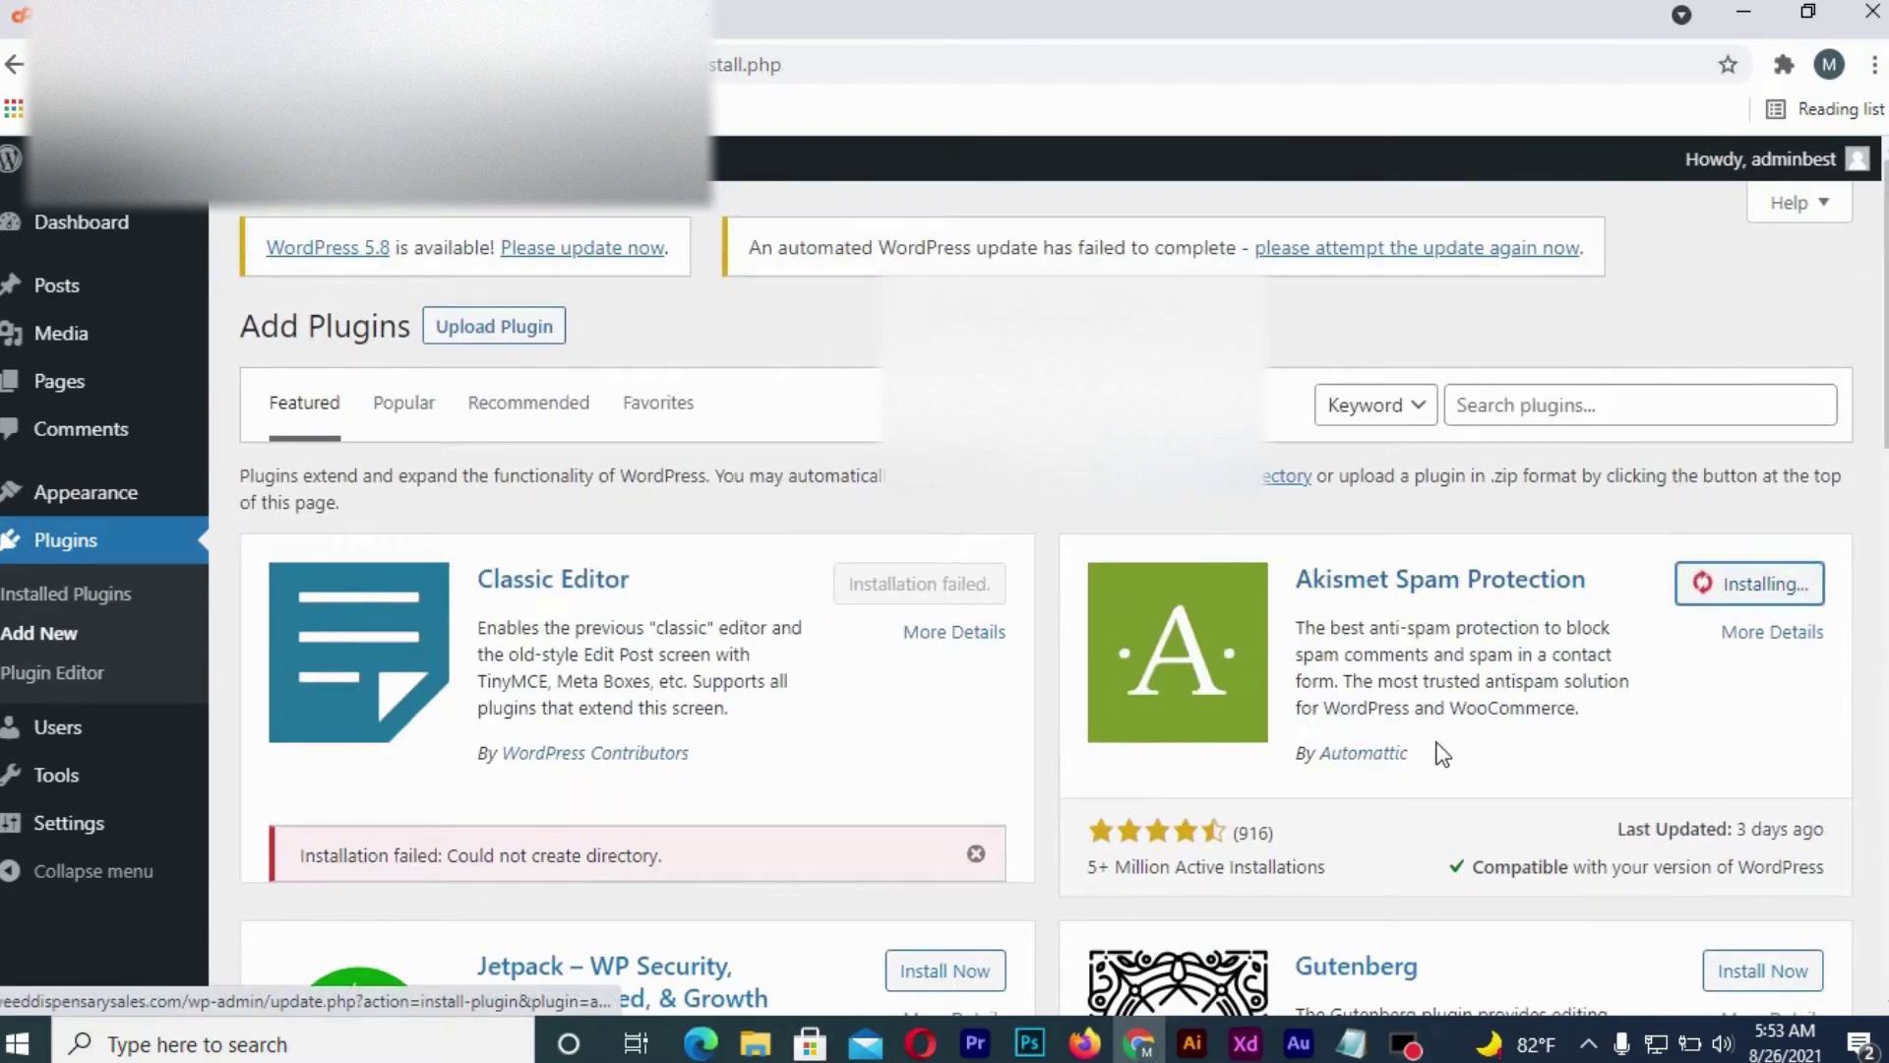
scroll(818, 695, down, 1)
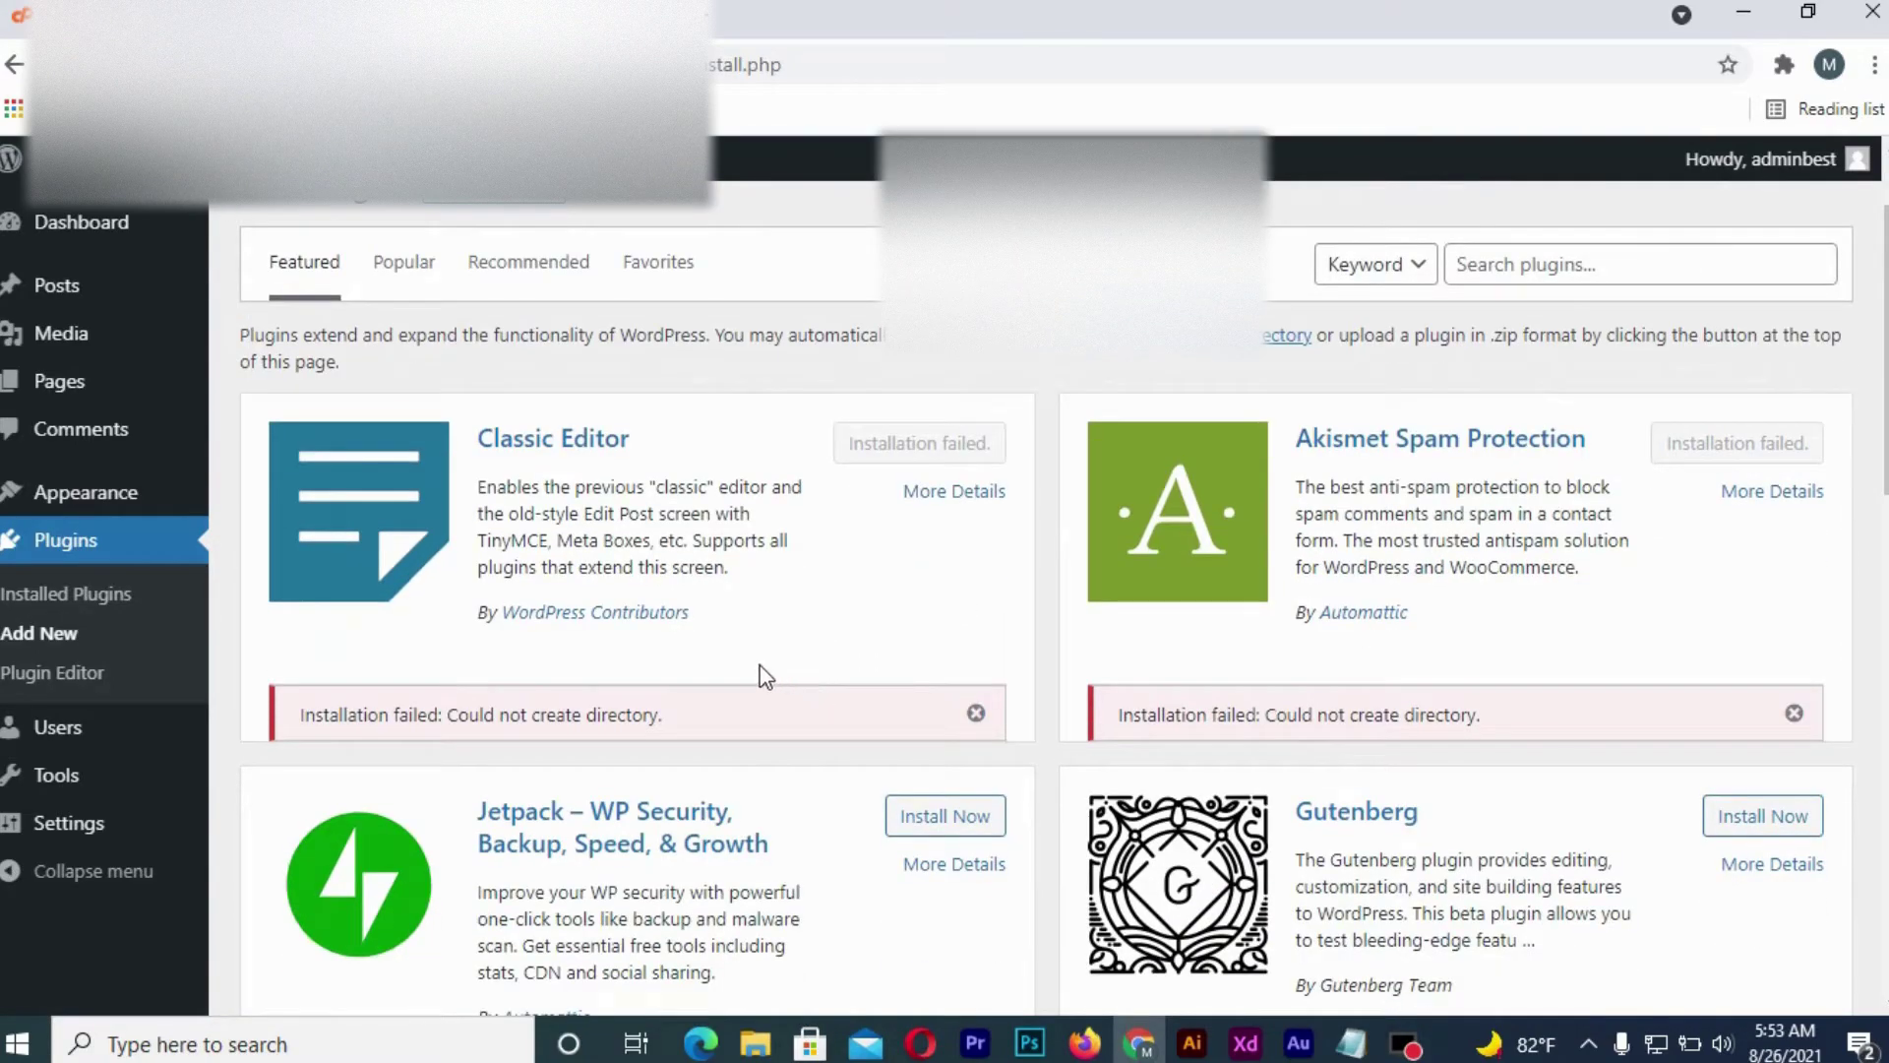
scroll(764, 675, up, 1)
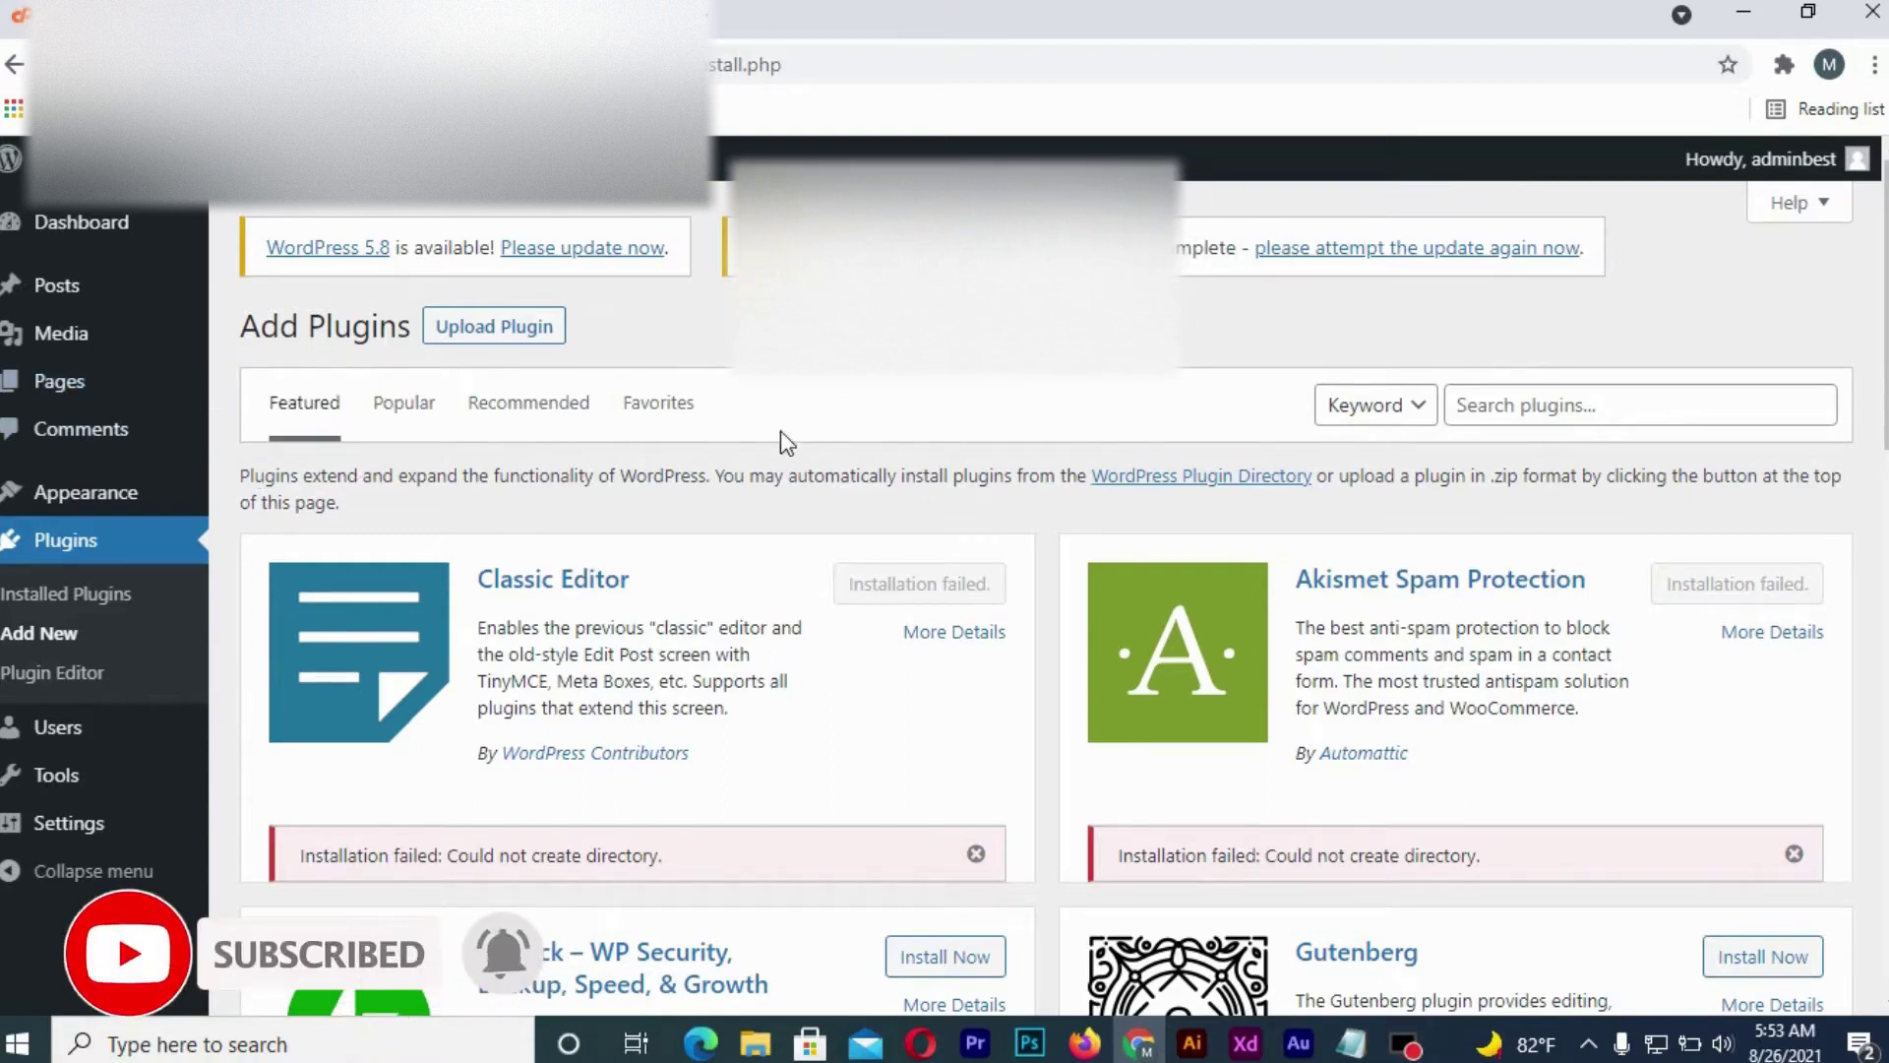
scroll(752, 582, down, 3)
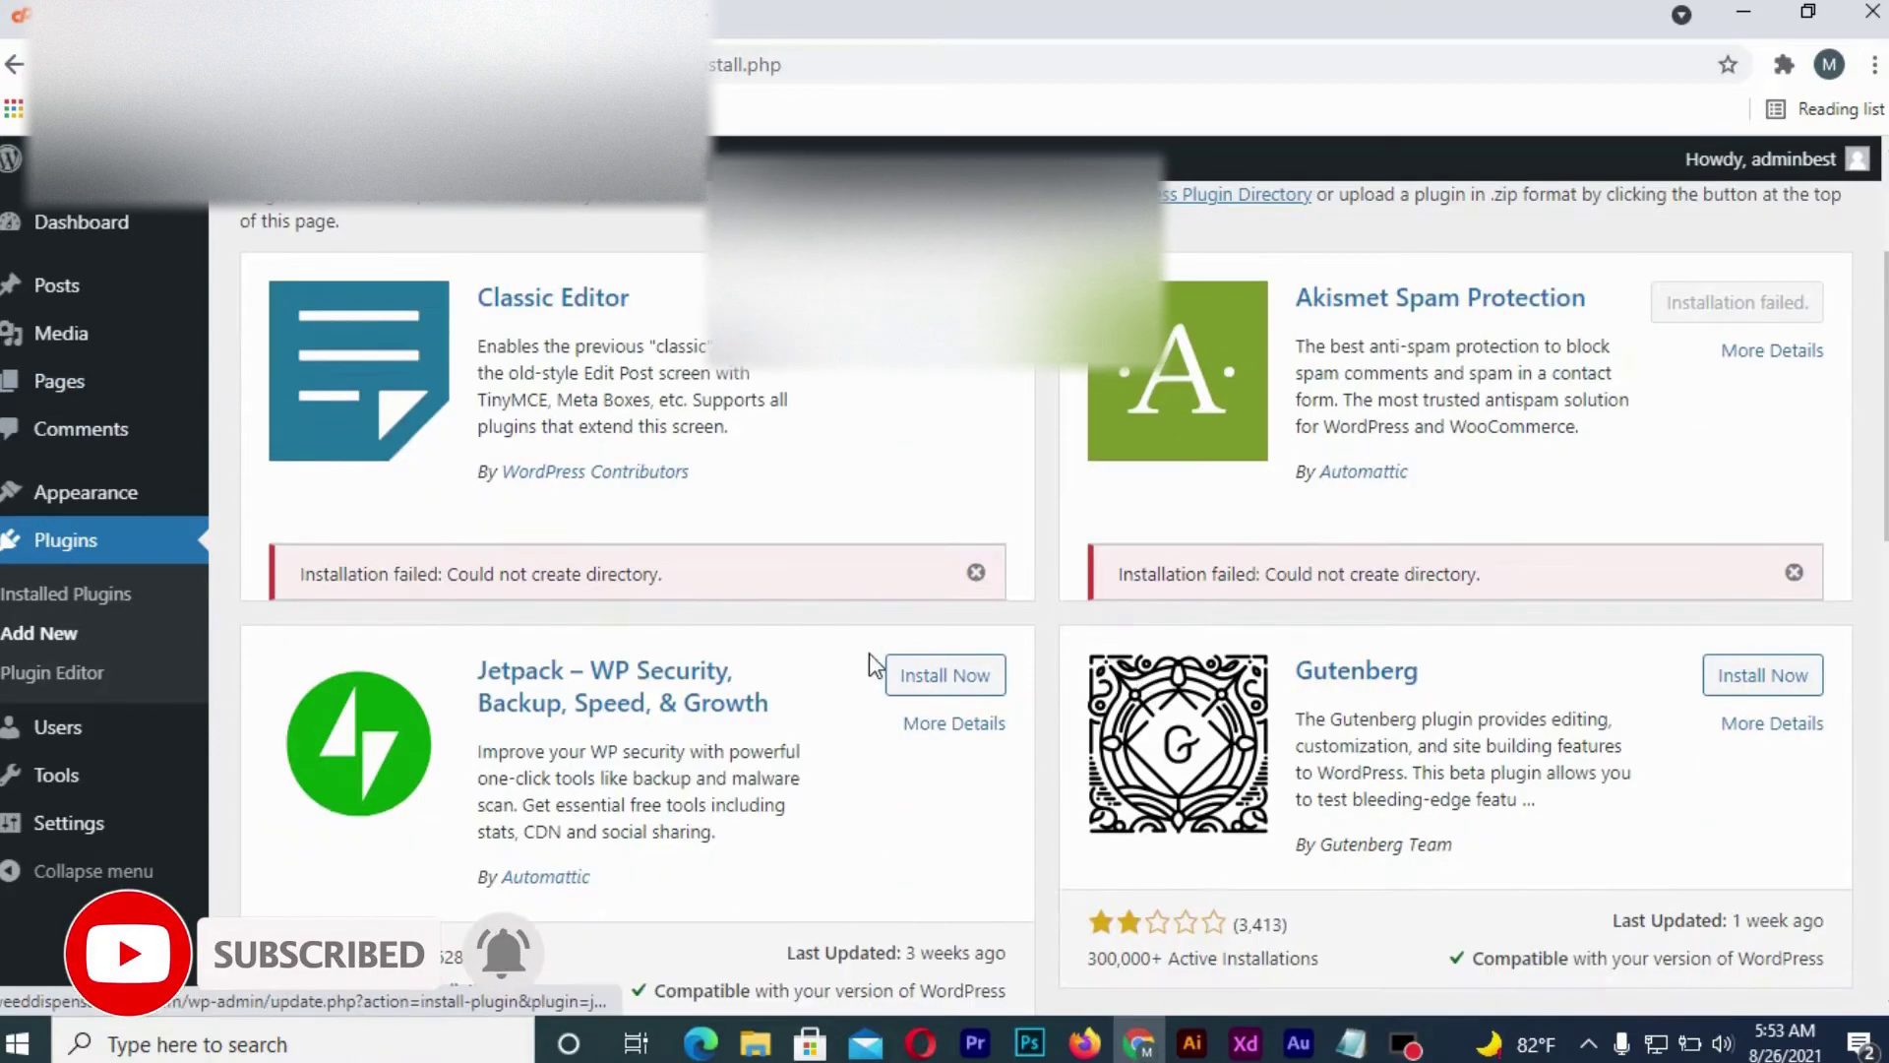
scroll(870, 647, up, 1)
scroll(869, 649, up, 2)
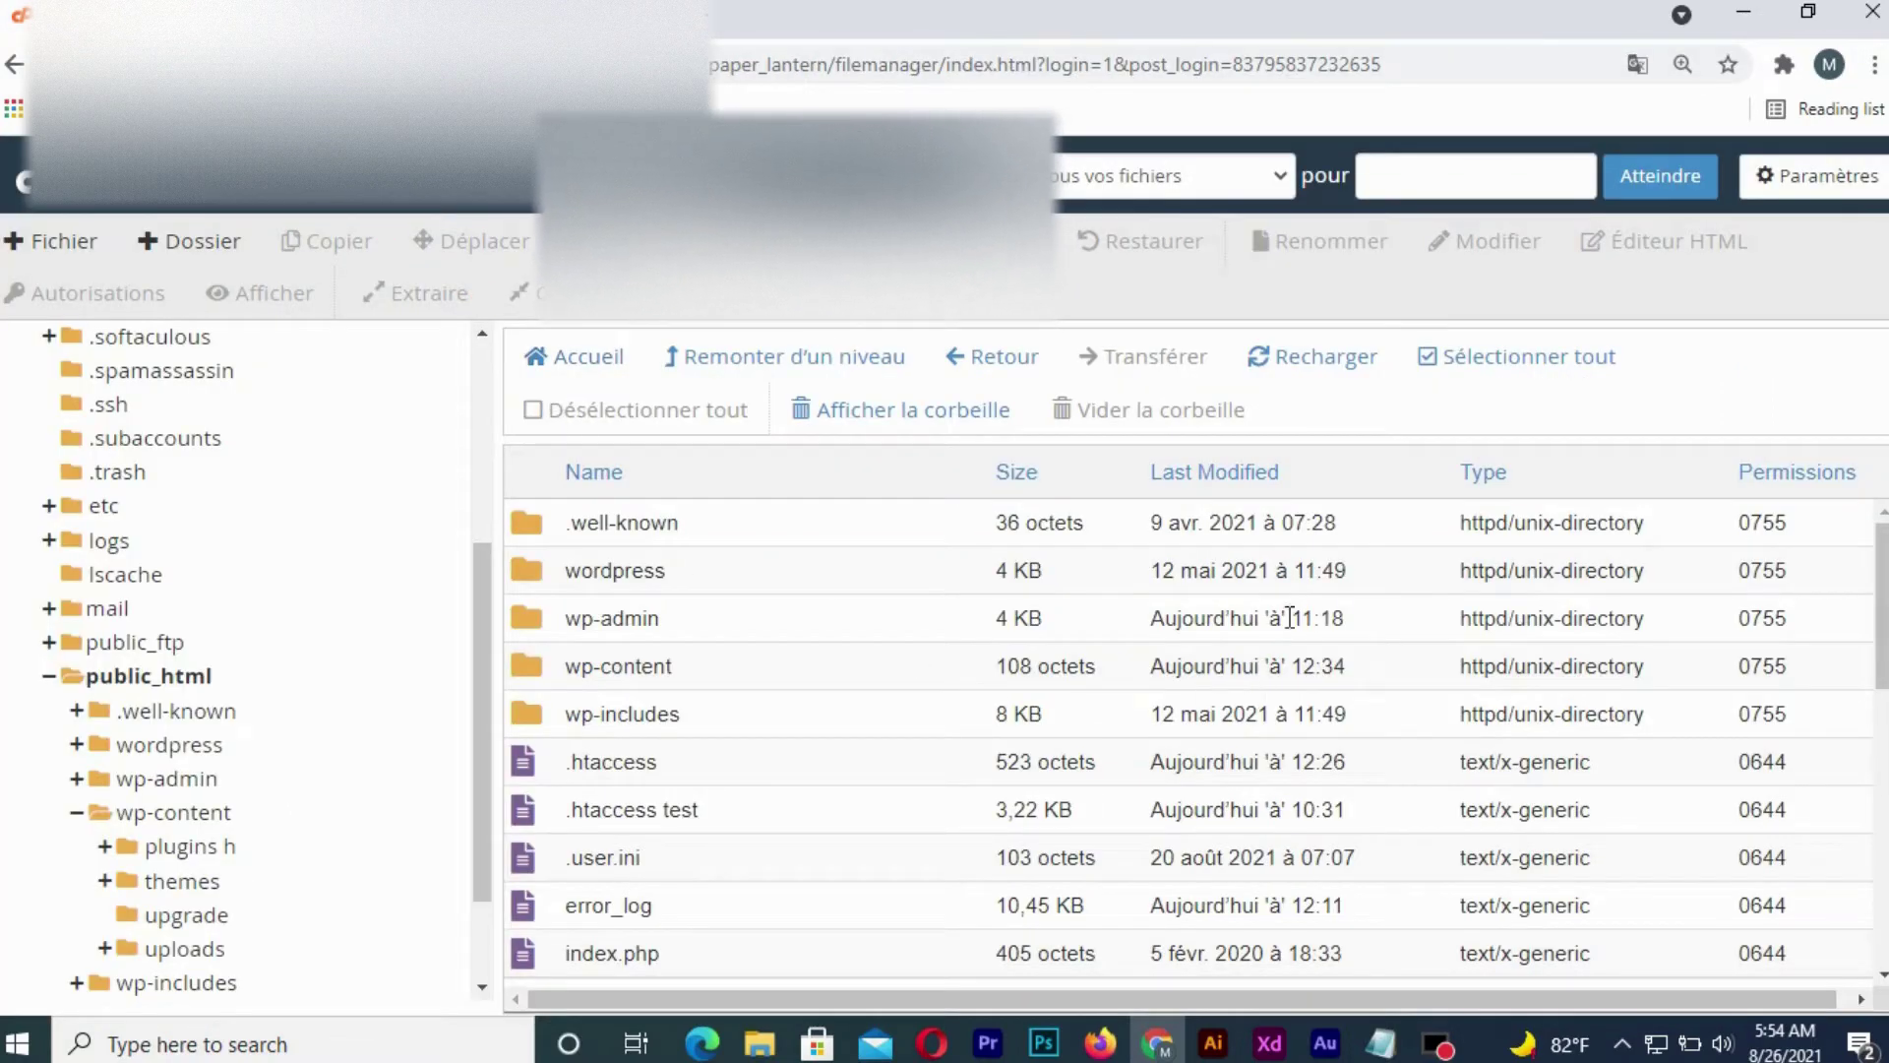
scroll(792, 649, down, 3)
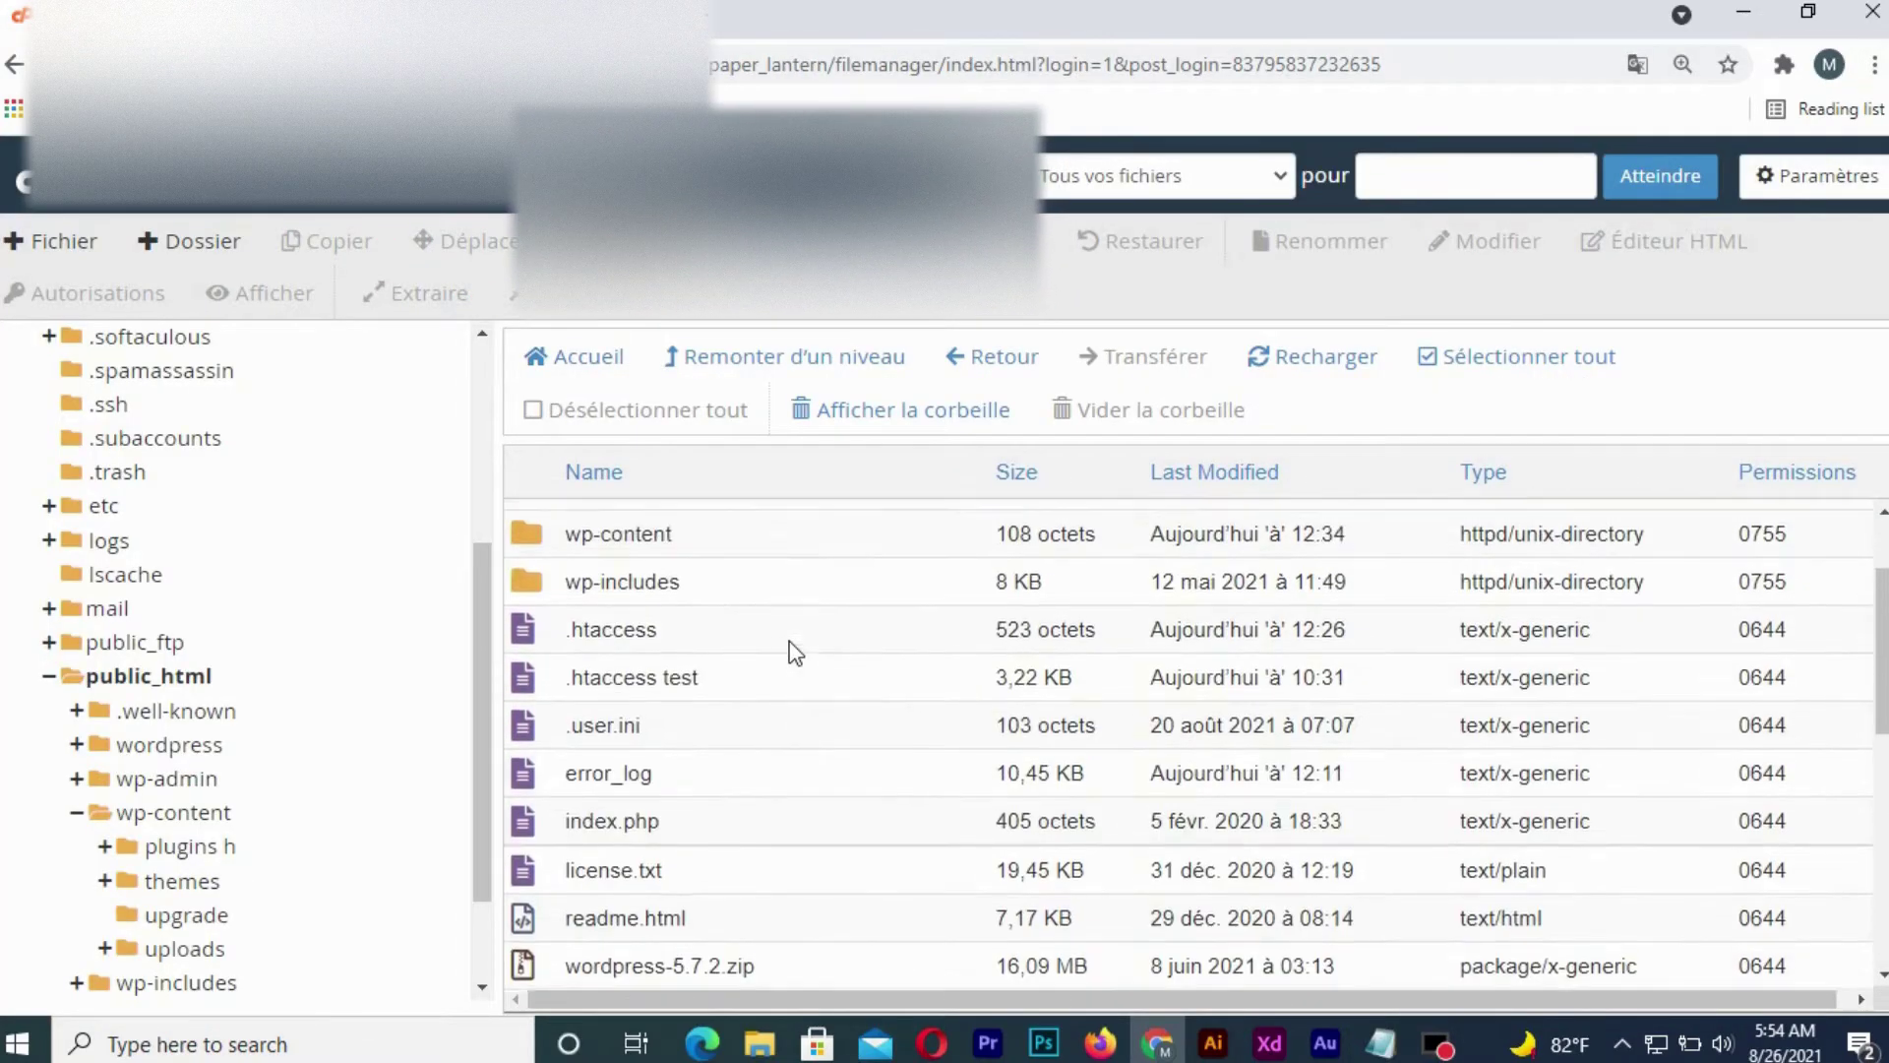
scroll(794, 649, up, 3)
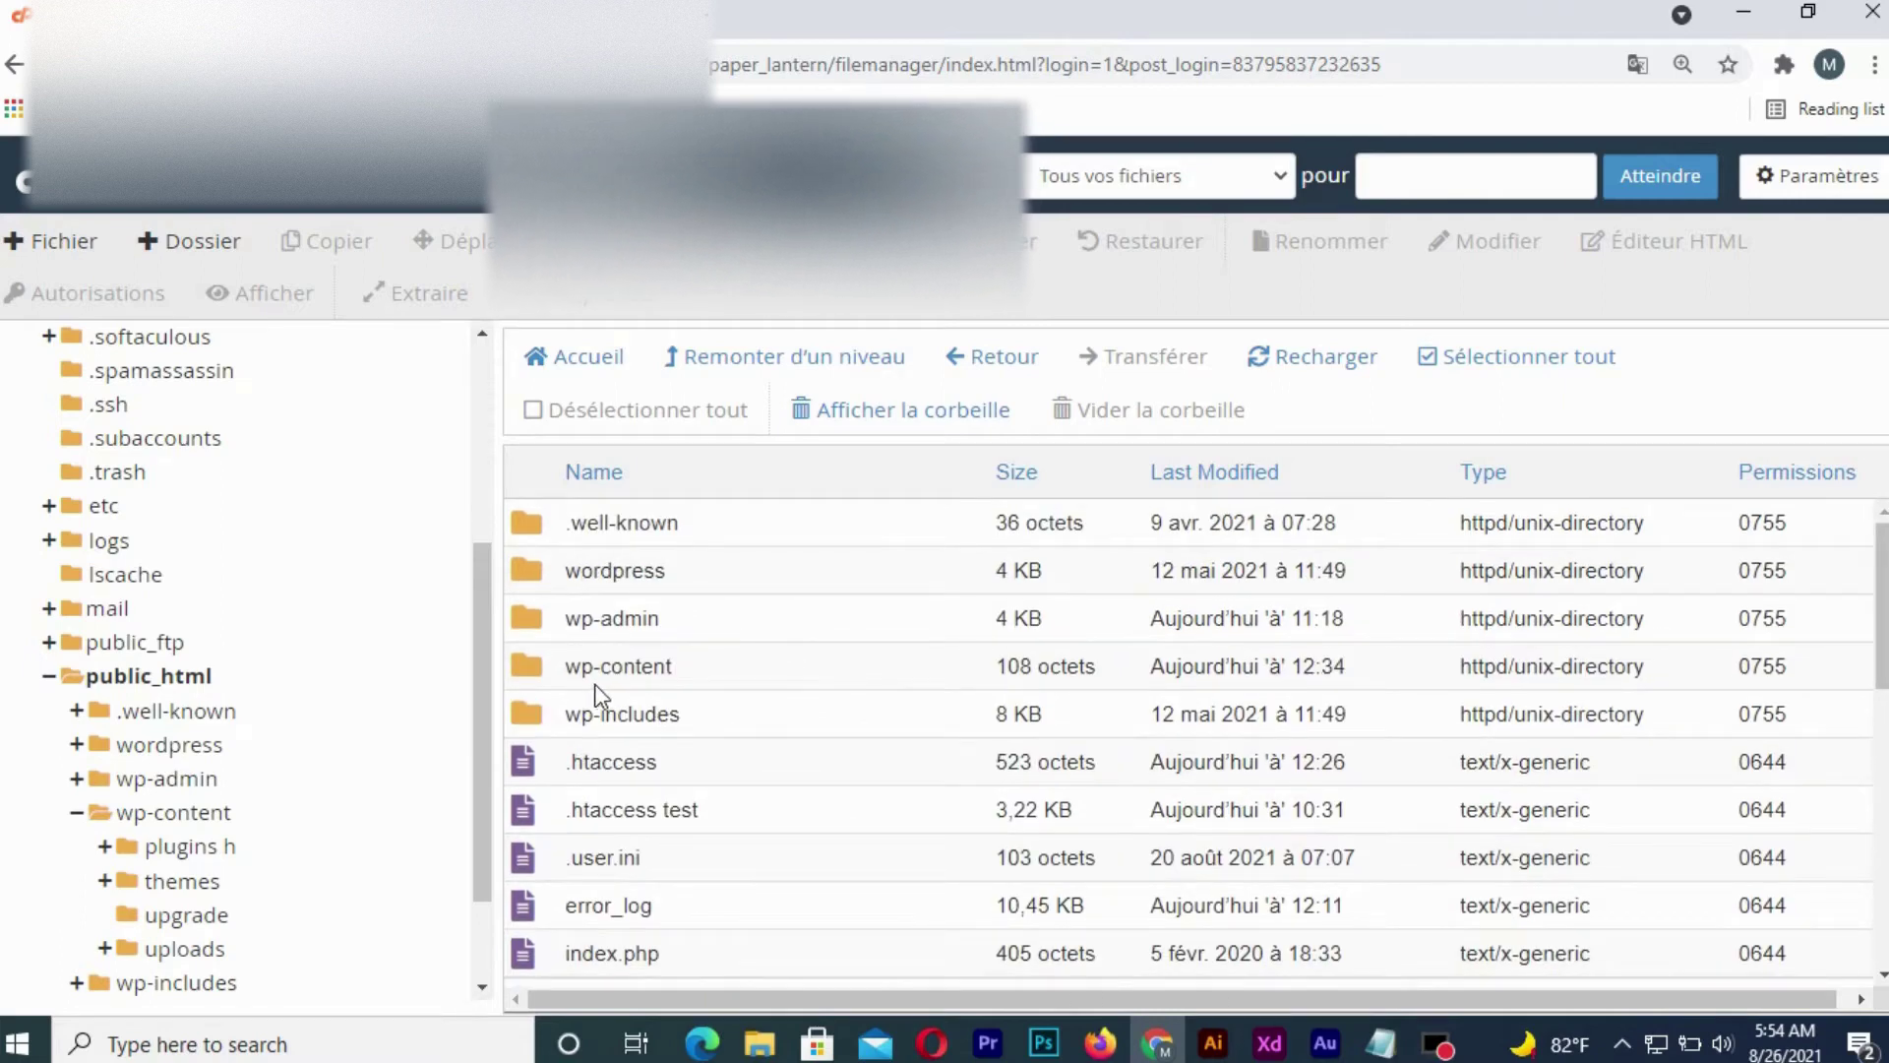
Step: Open wp-content in File Manager and select the 'plugins h' folder
double_click(700, 669)
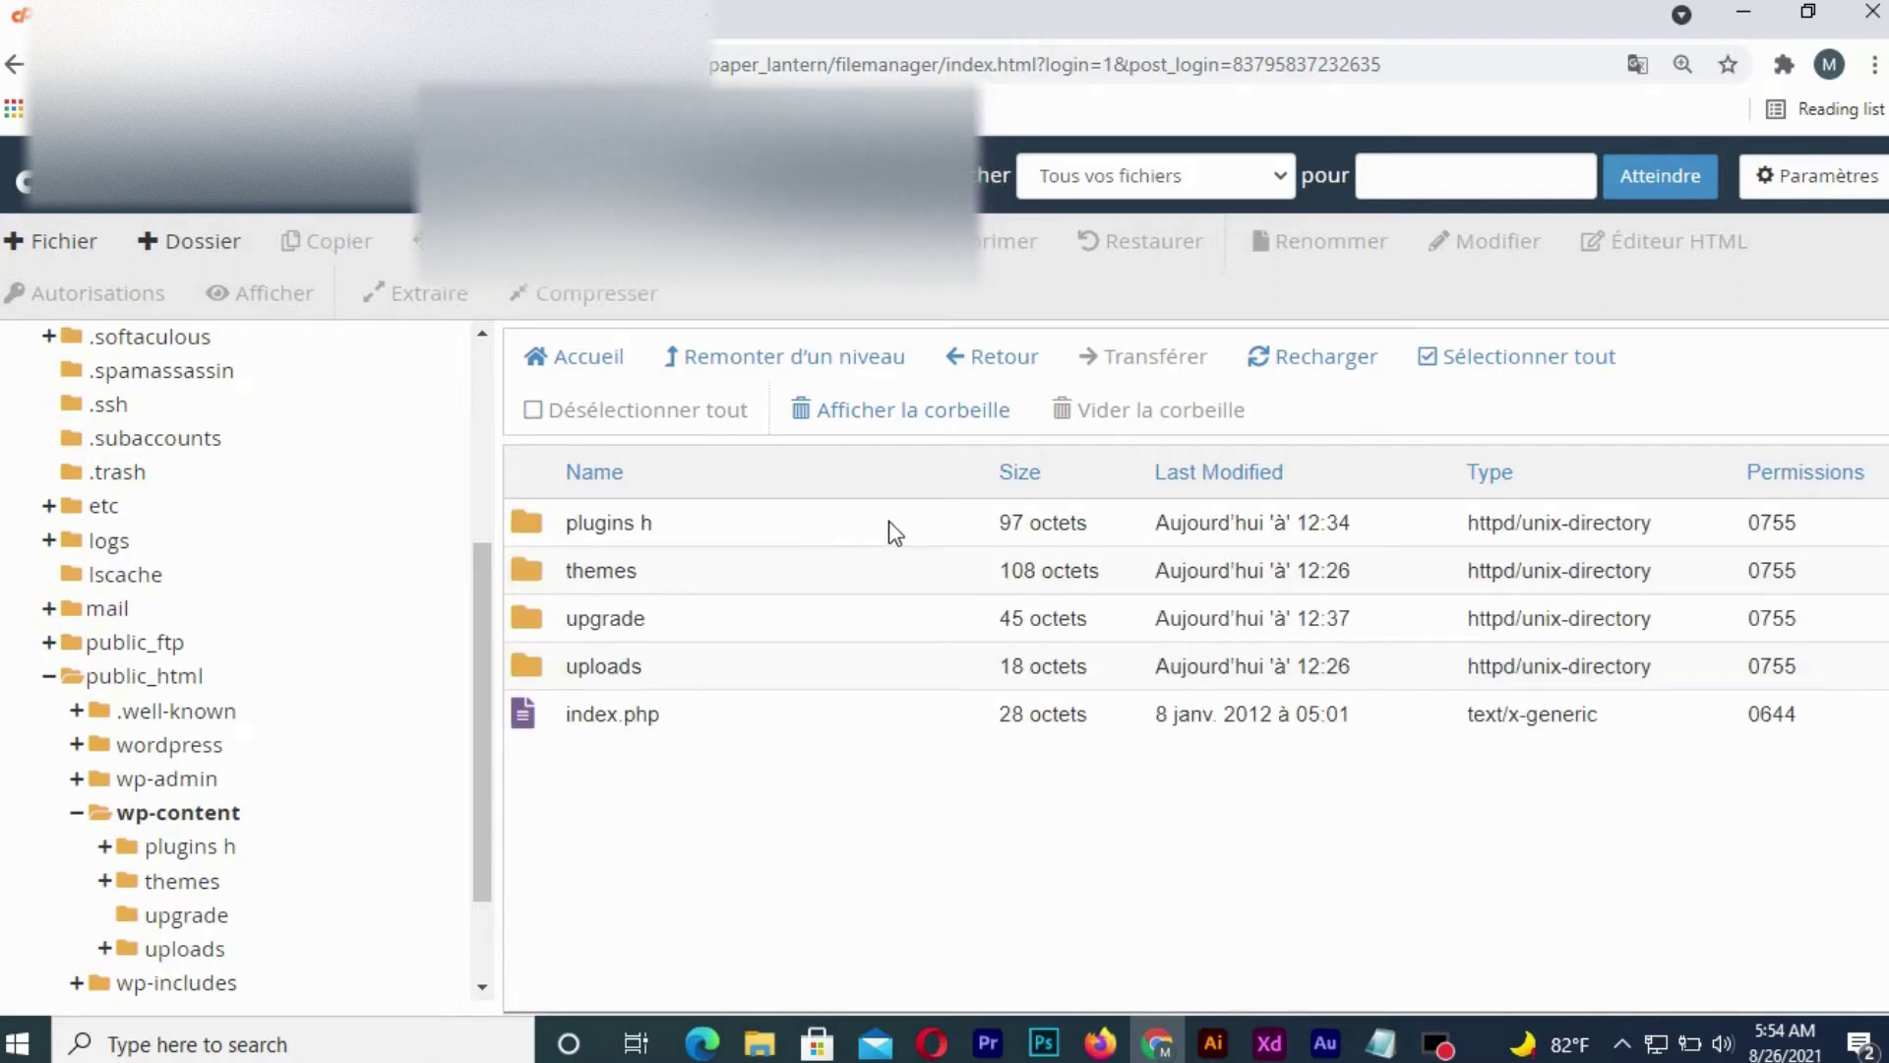
click(689, 530)
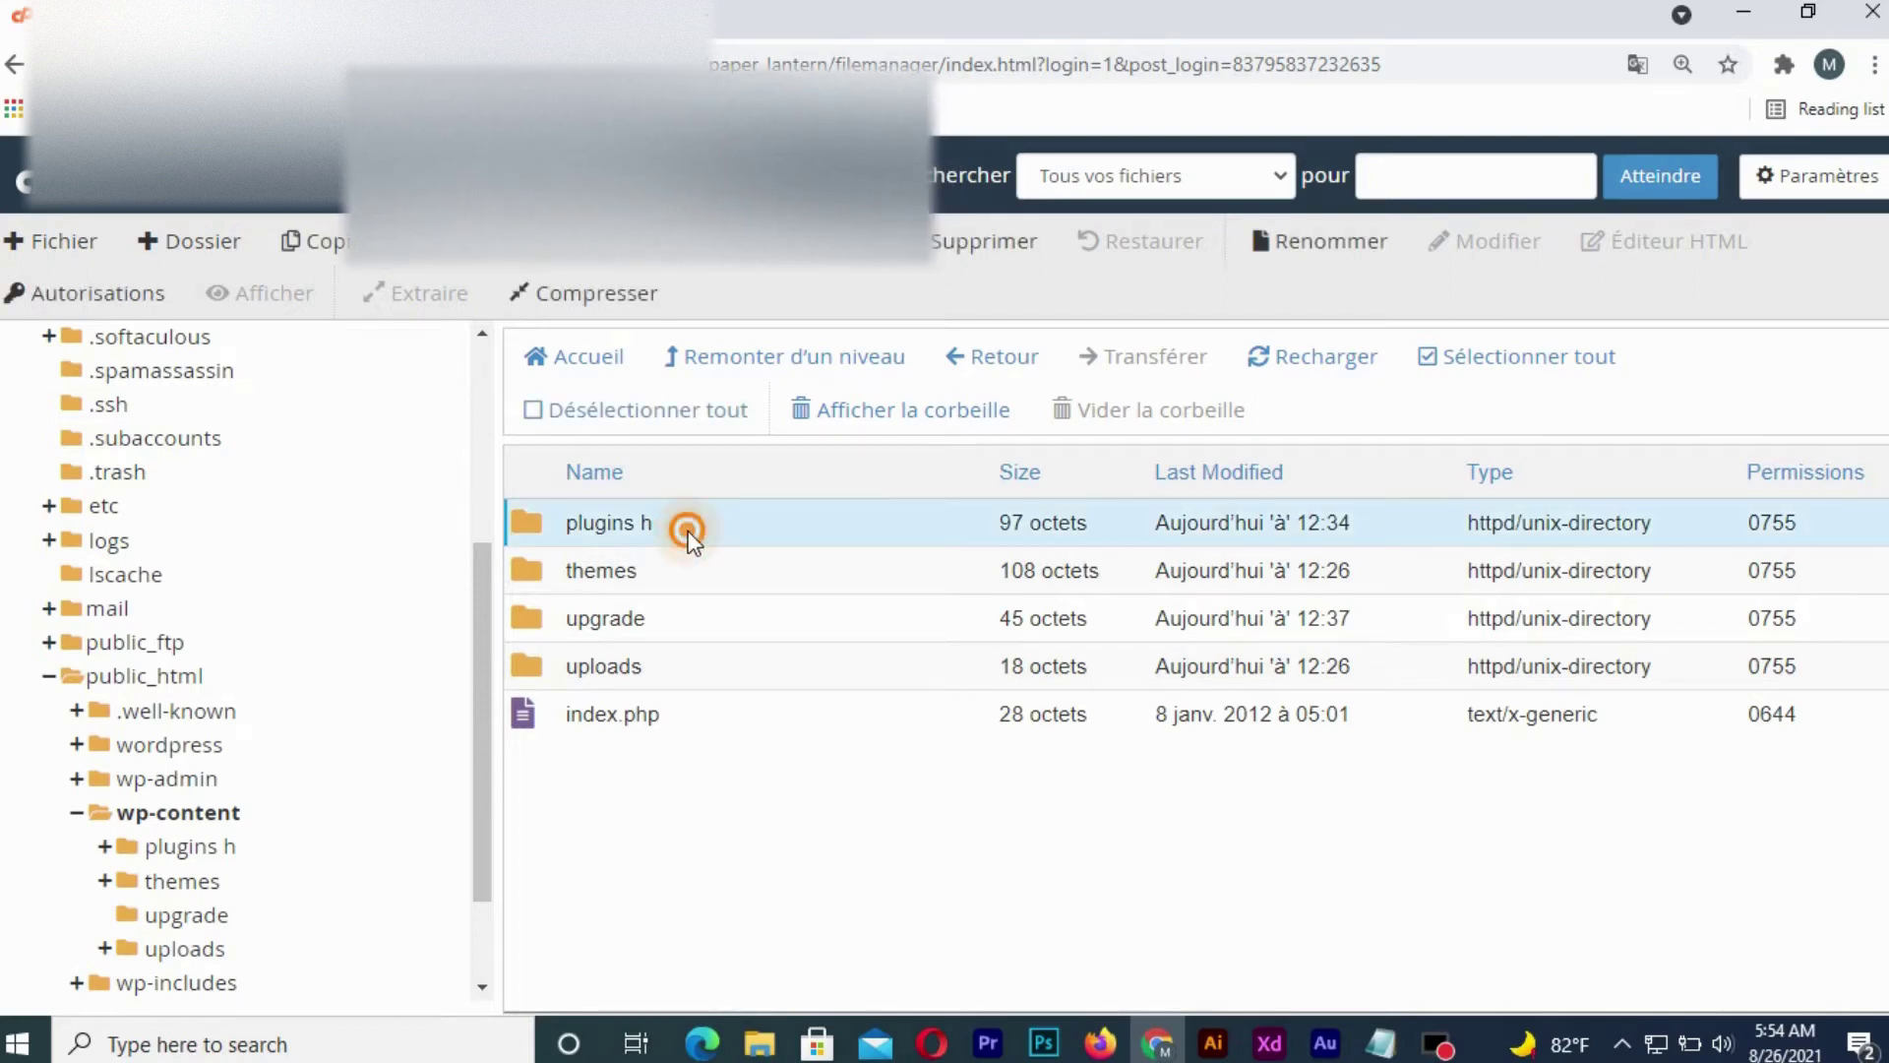
Step: Rename the wp-content folder 'plugins h' to 'plugins'
right_click(688, 530)
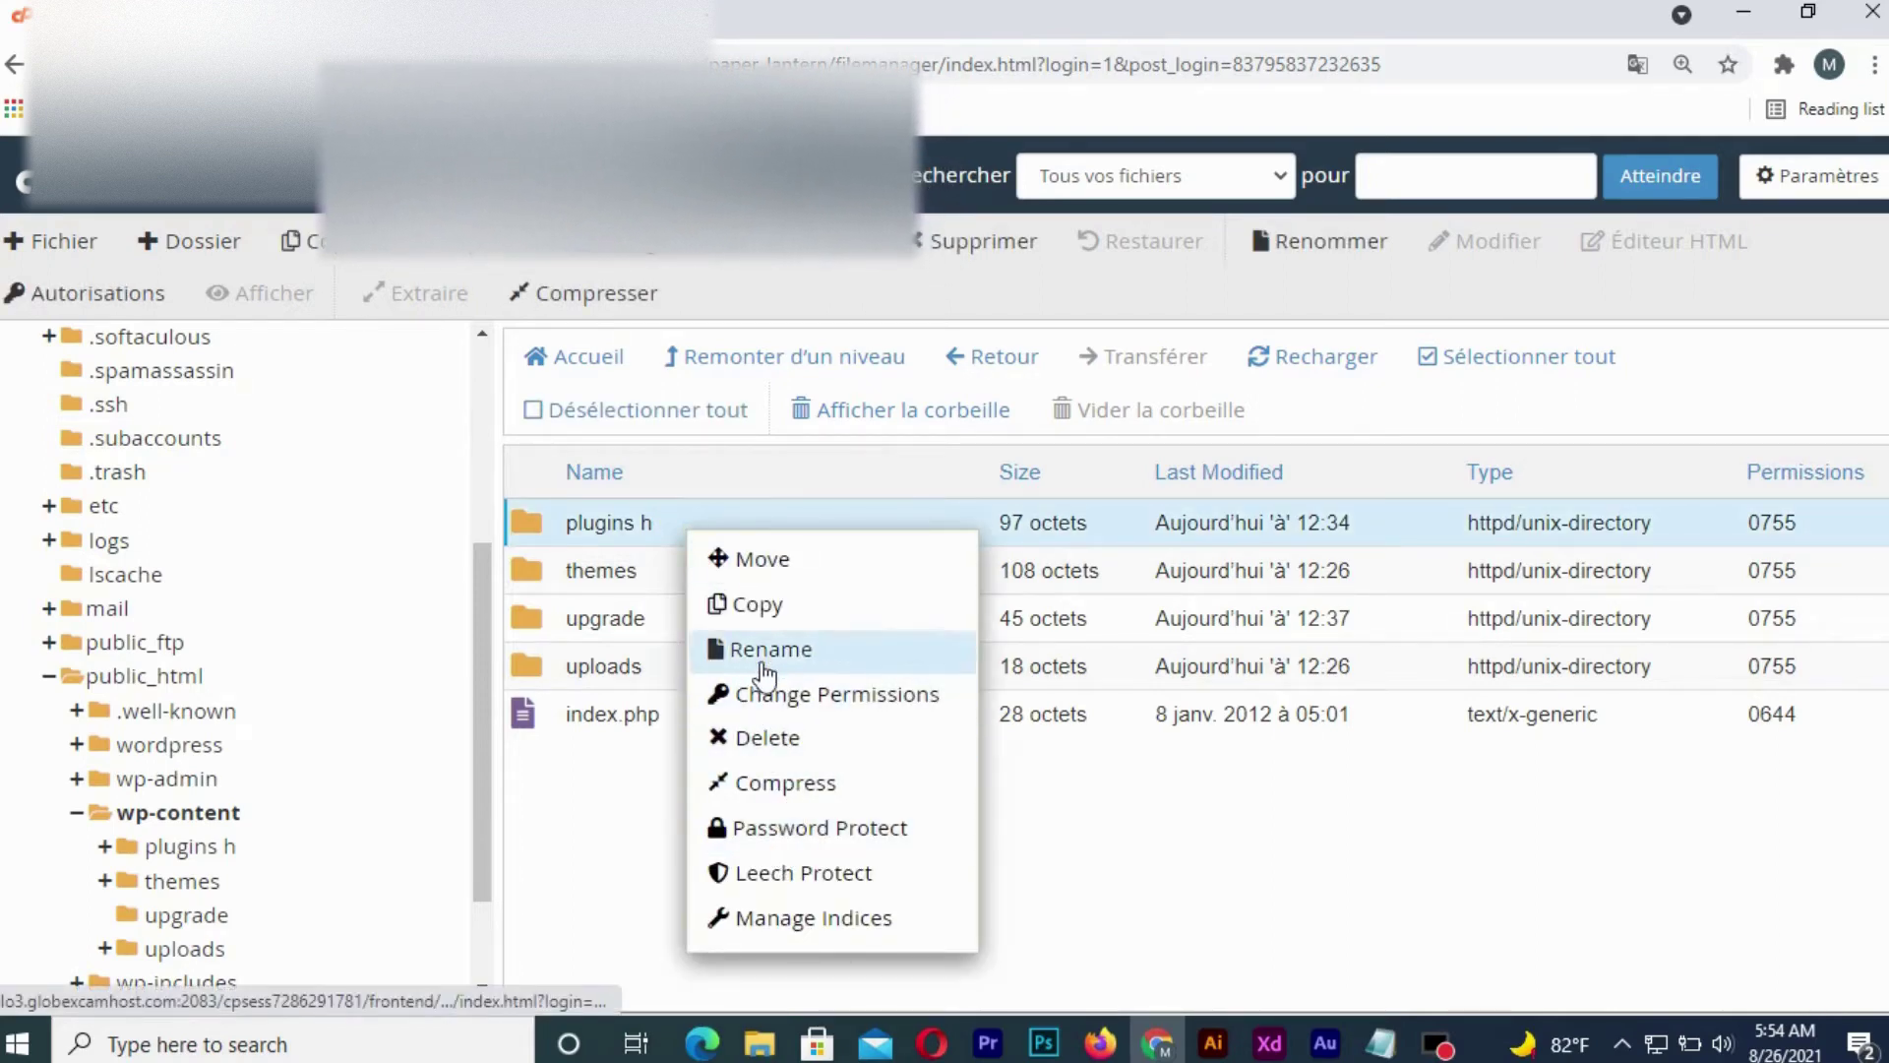
click(769, 651)
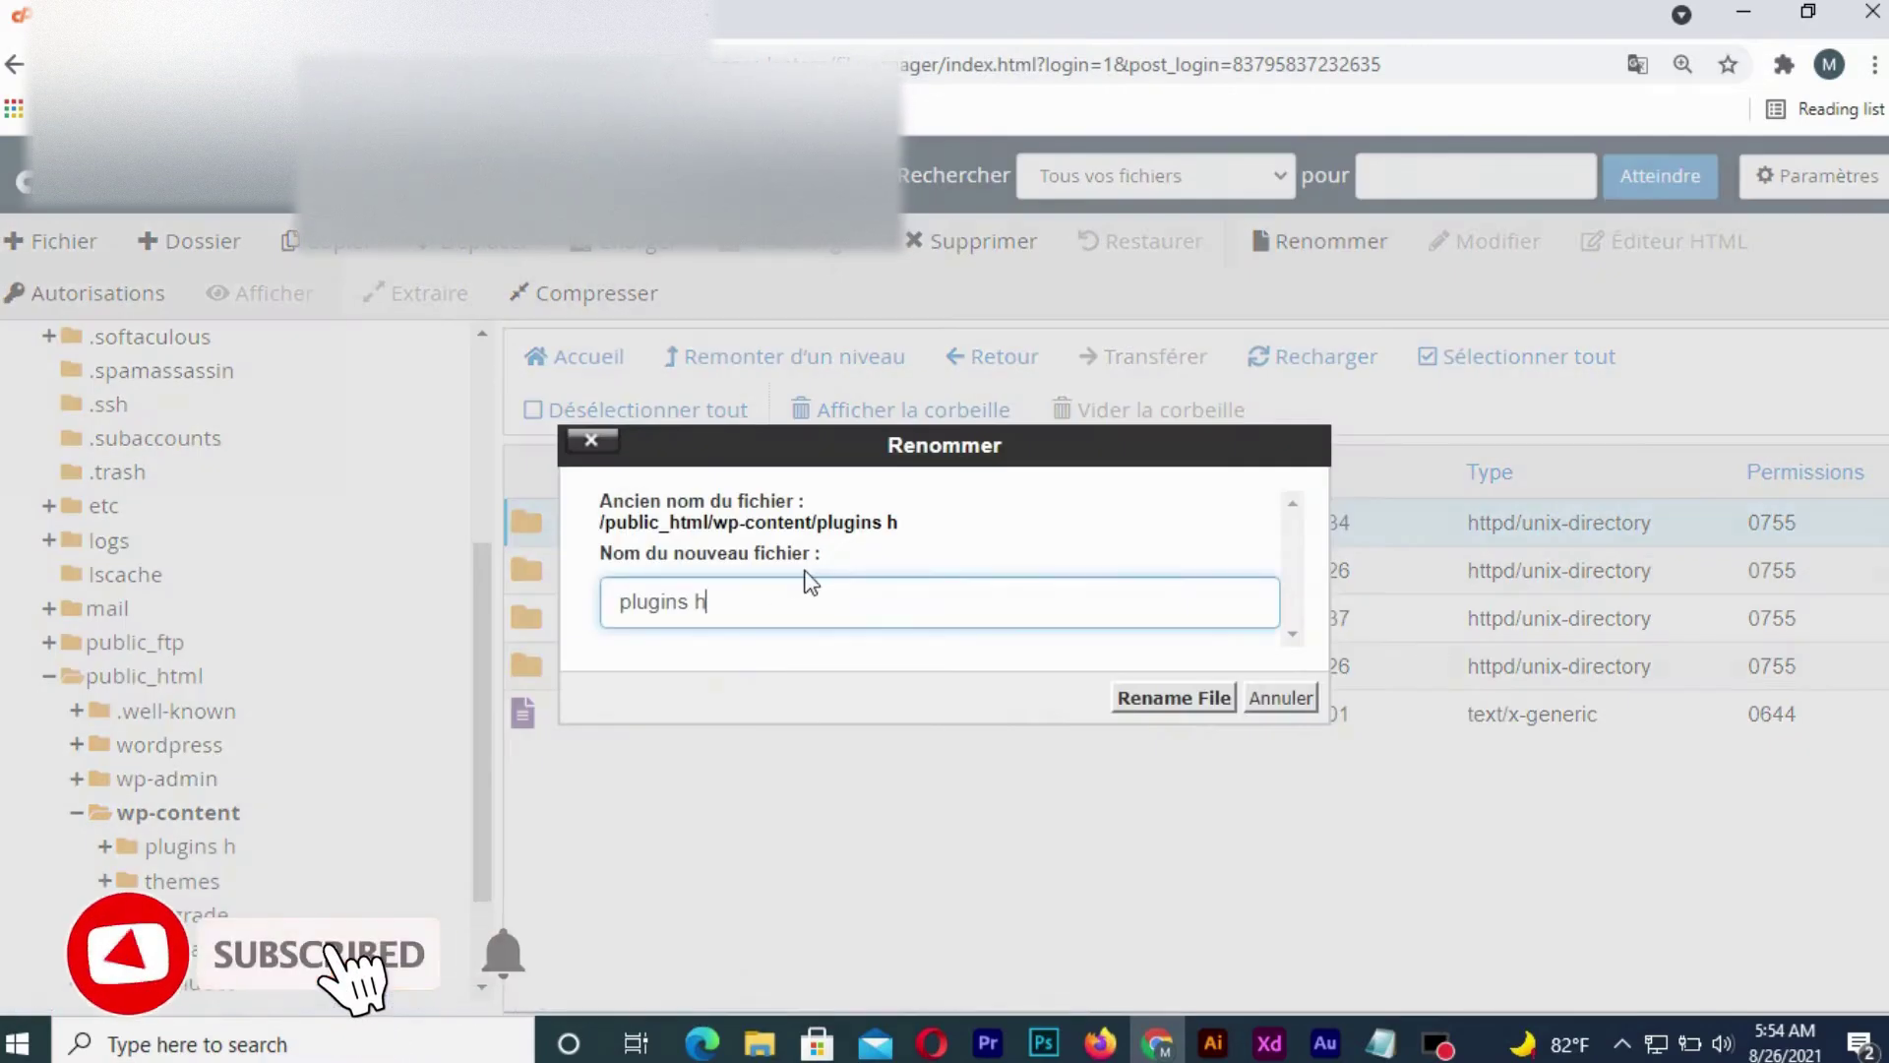
key(BackSpace)
key(BackSpace)
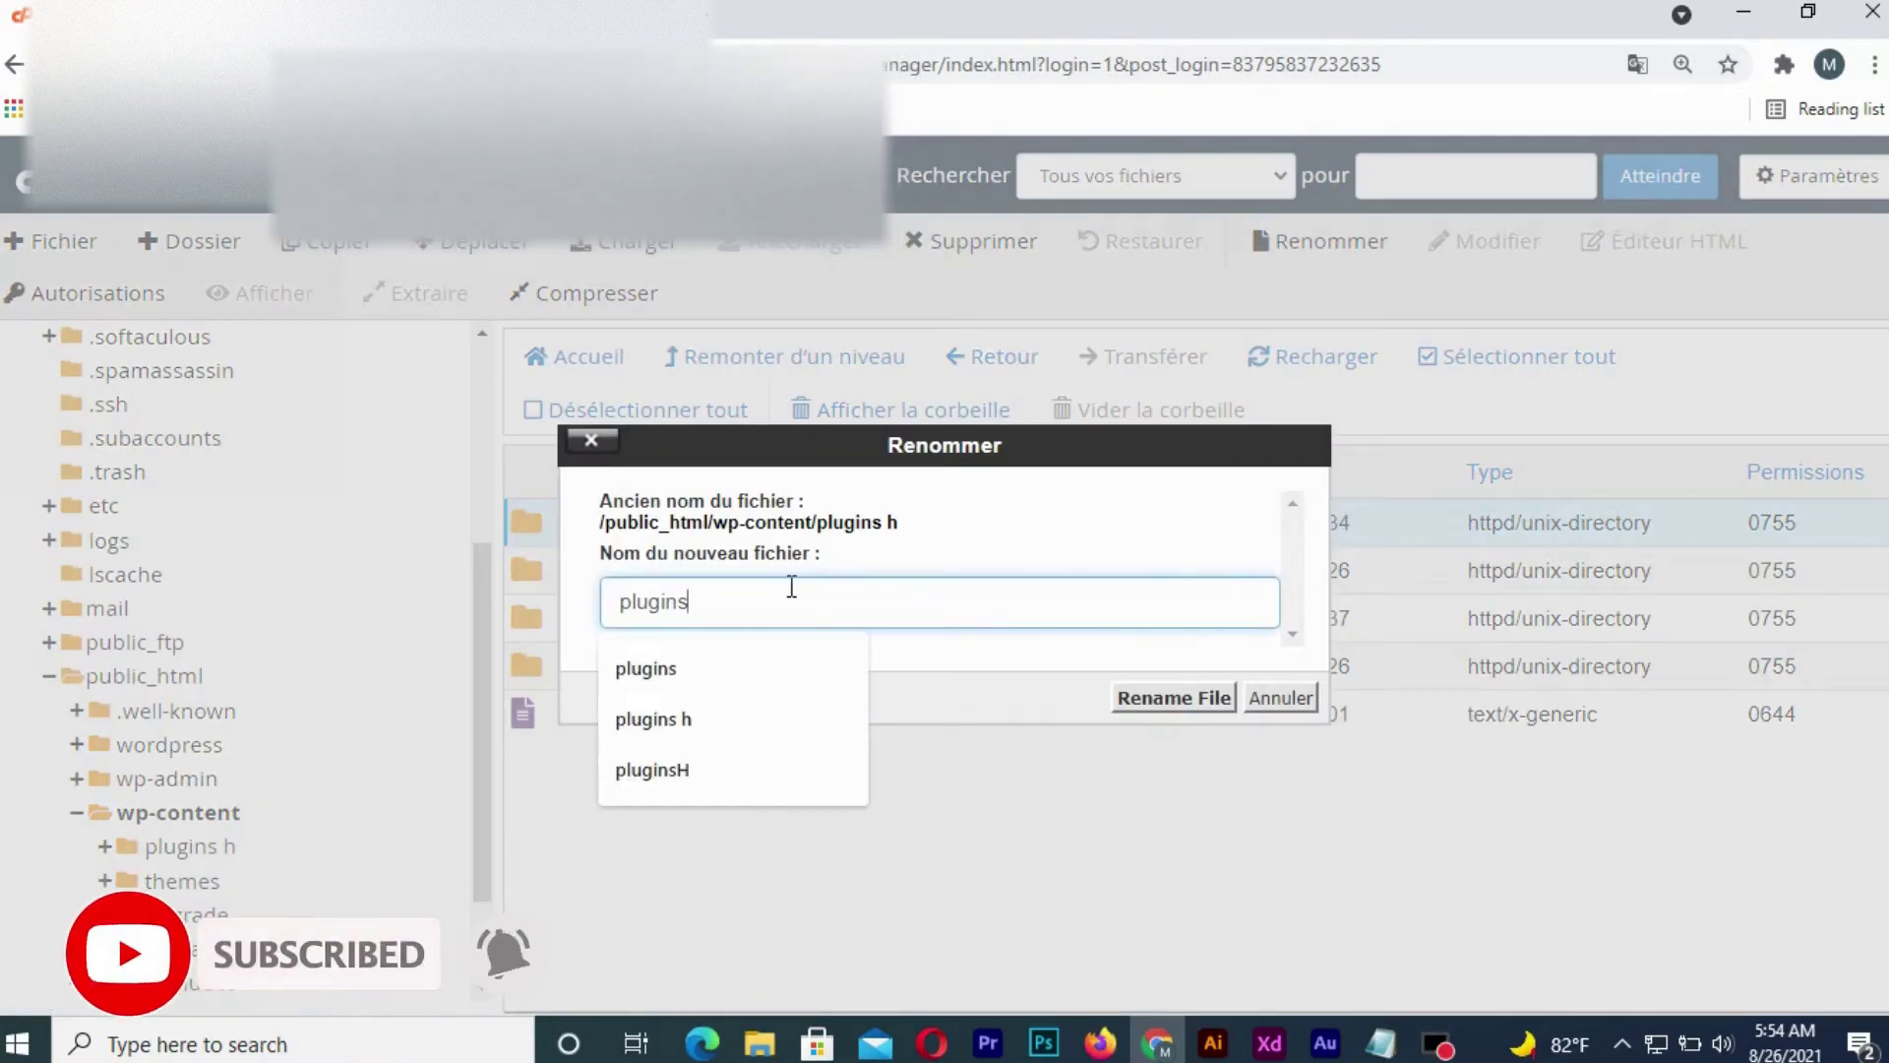
click(1174, 697)
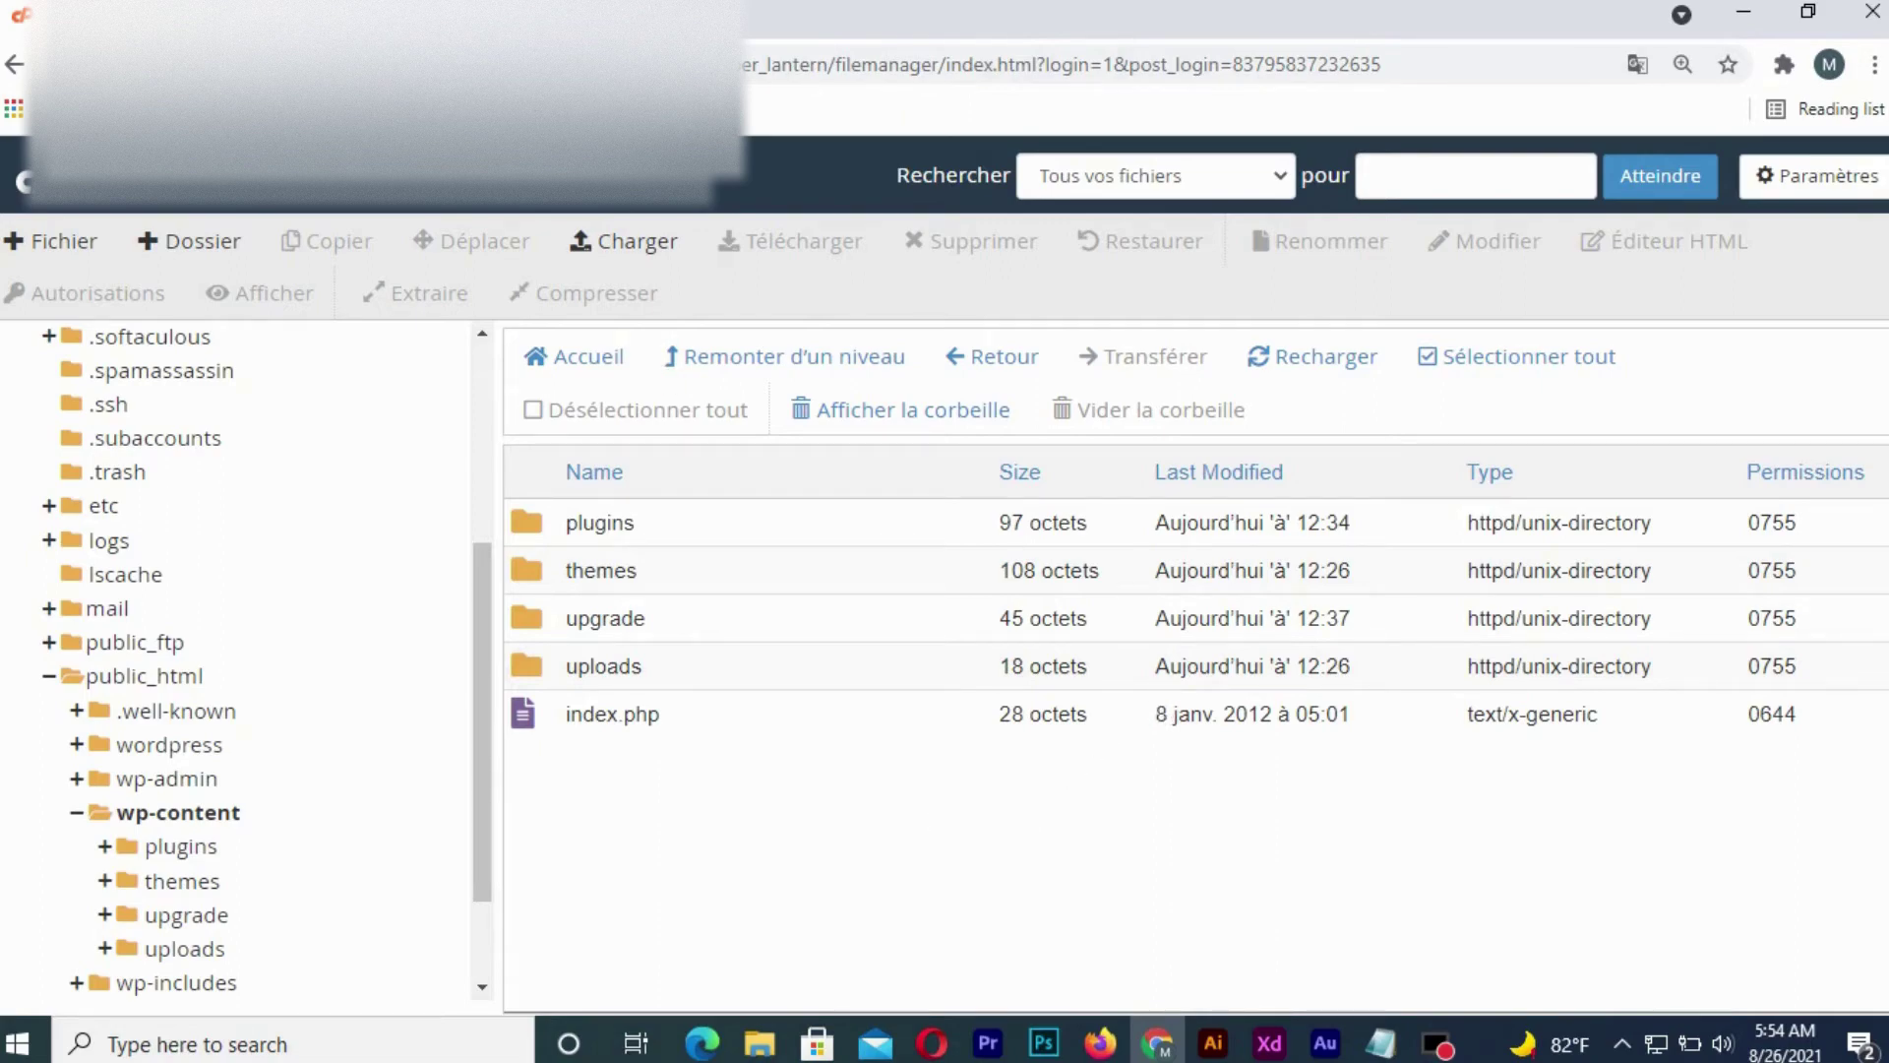
Step: Reload the WordPress Add Plugins page and update Akismet Spam Protection
key(ctrl+Tab)
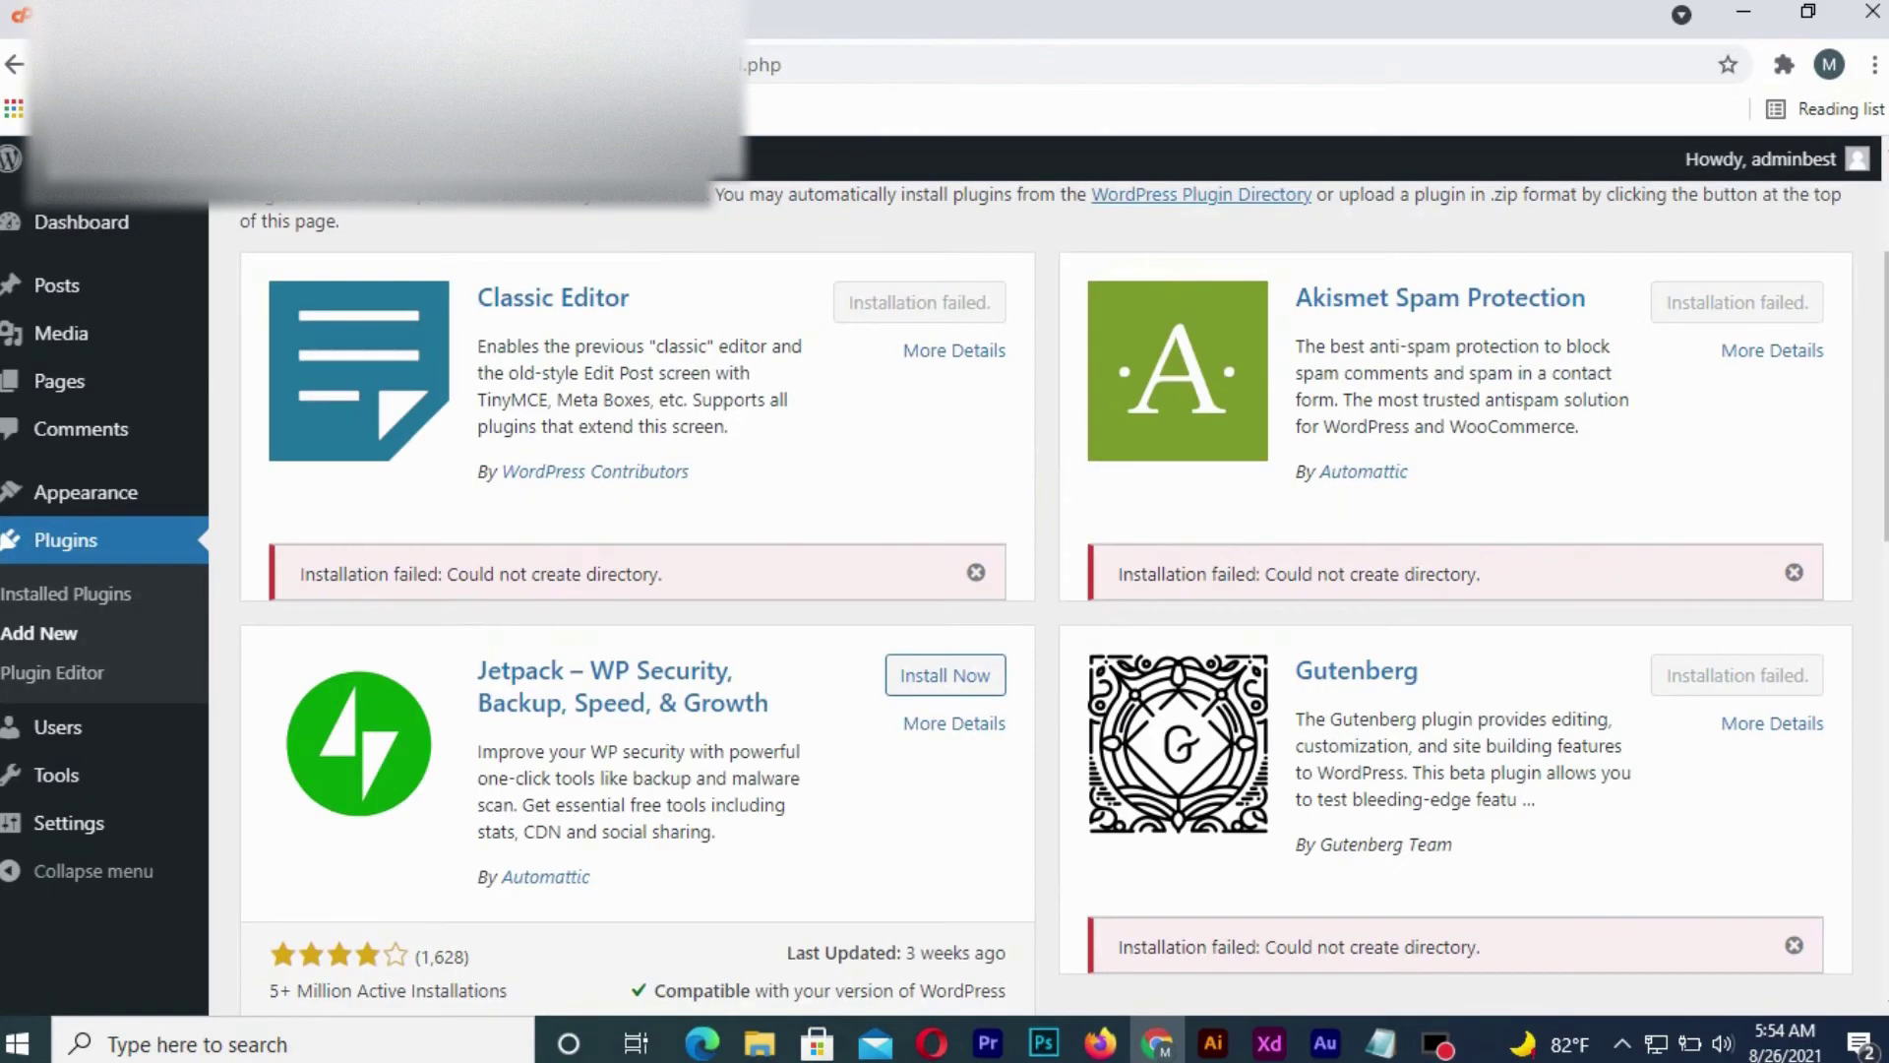
key(F5)
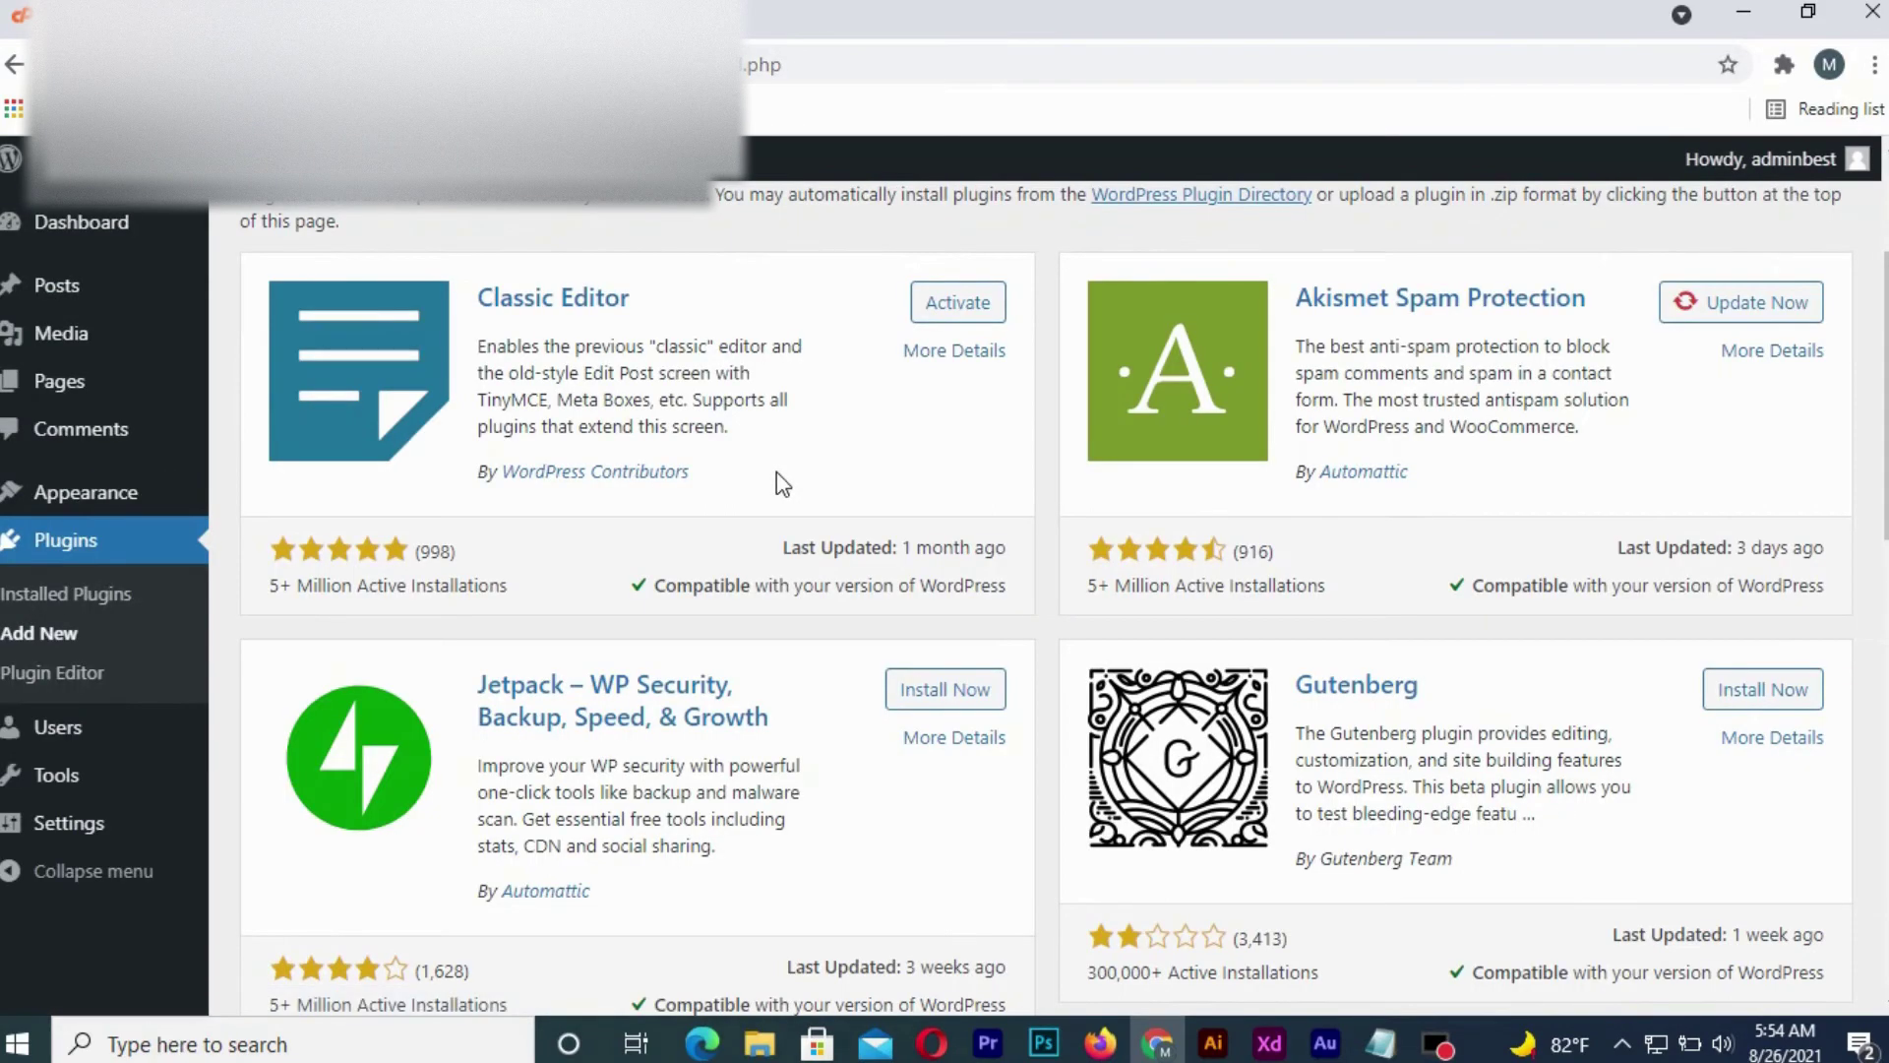
scroll(803, 440, up, 1)
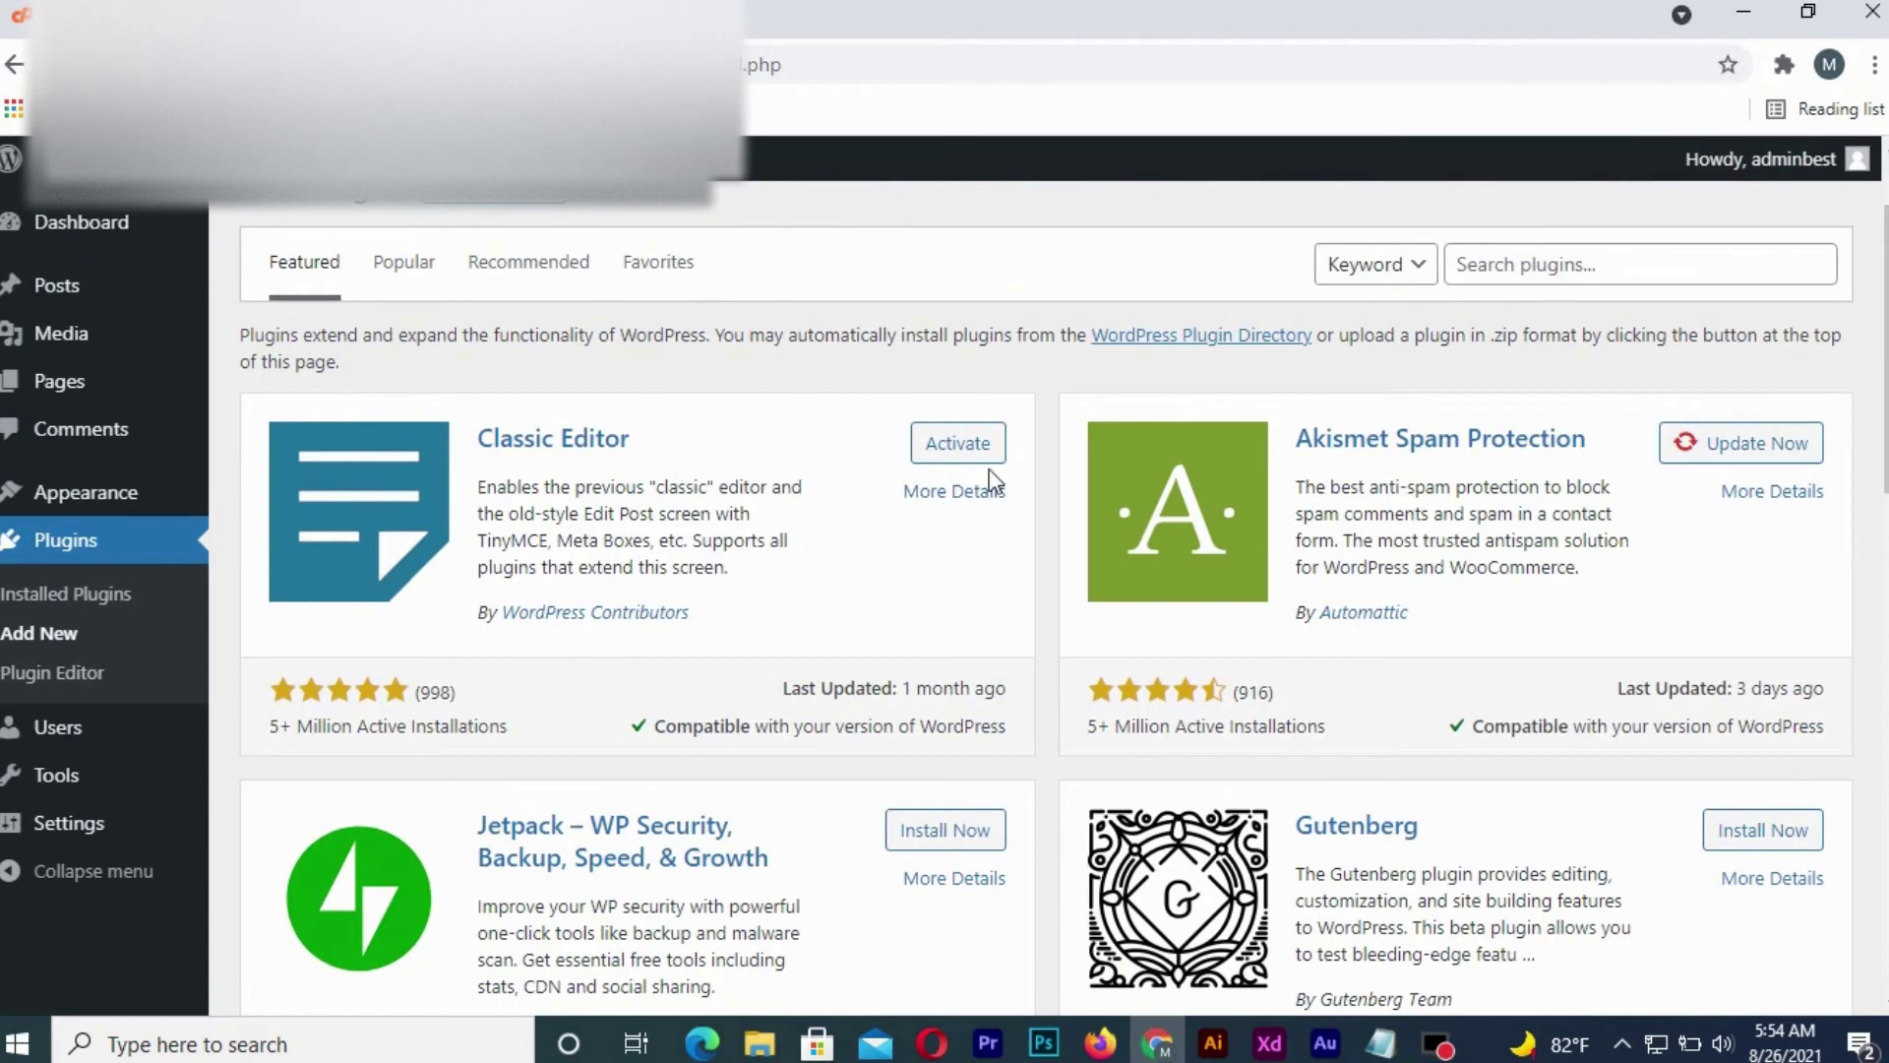
click(1712, 447)
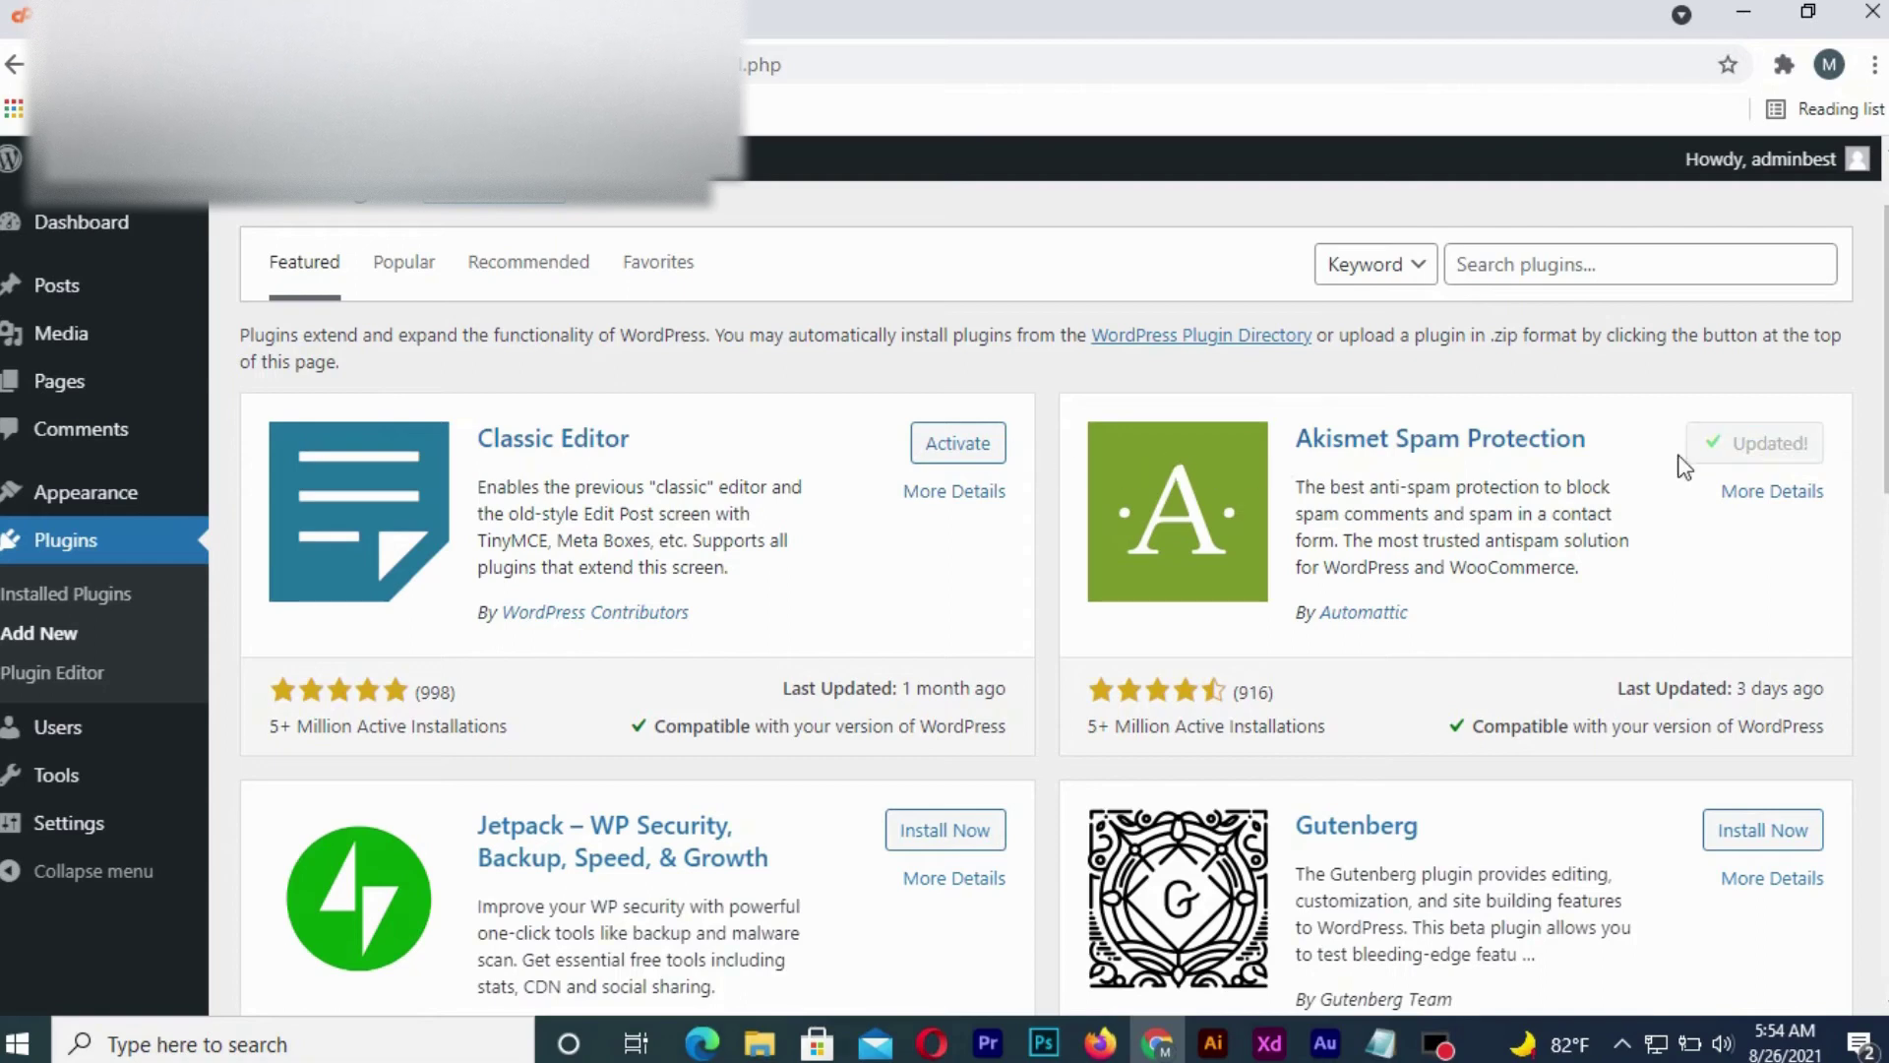
scroll(886, 591, up, 1)
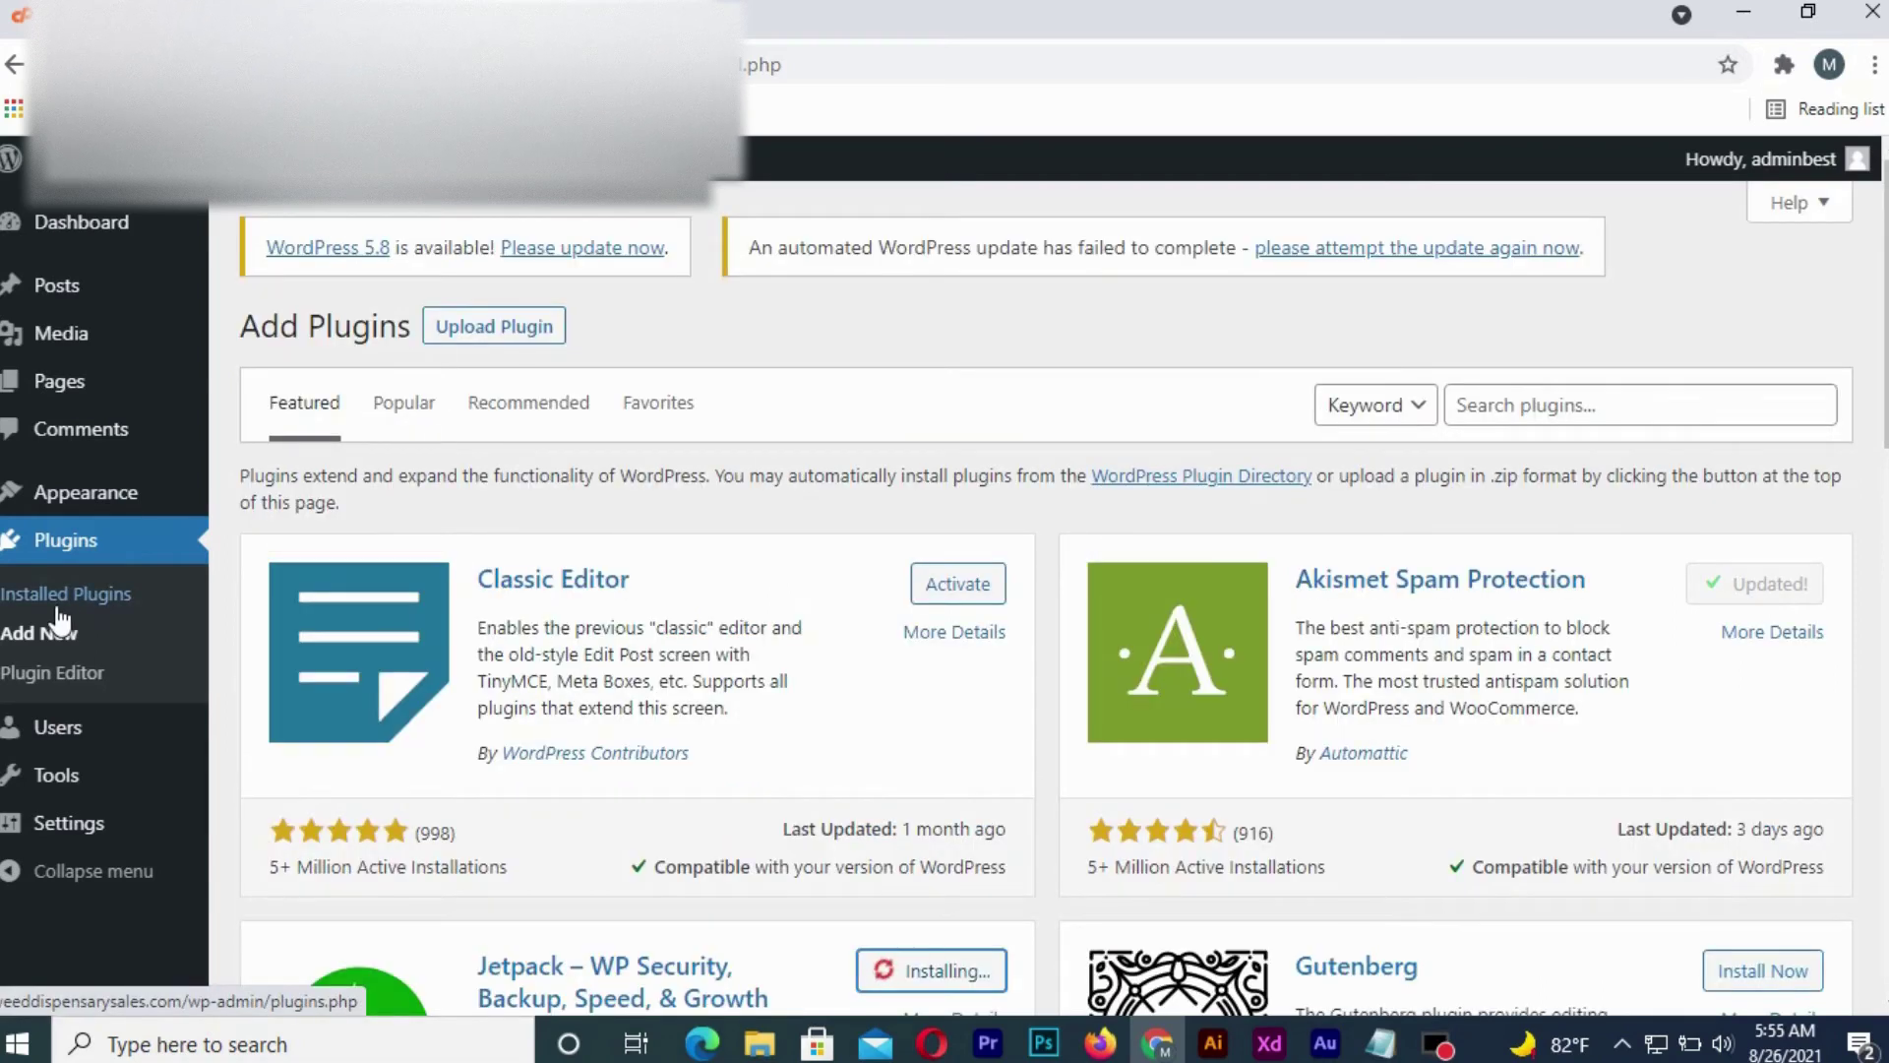
Step: Go to Installed Plugins, confirming the leave-page prompt, to list Akismet, Classic Editor and Hello Dolly
click(59, 596)
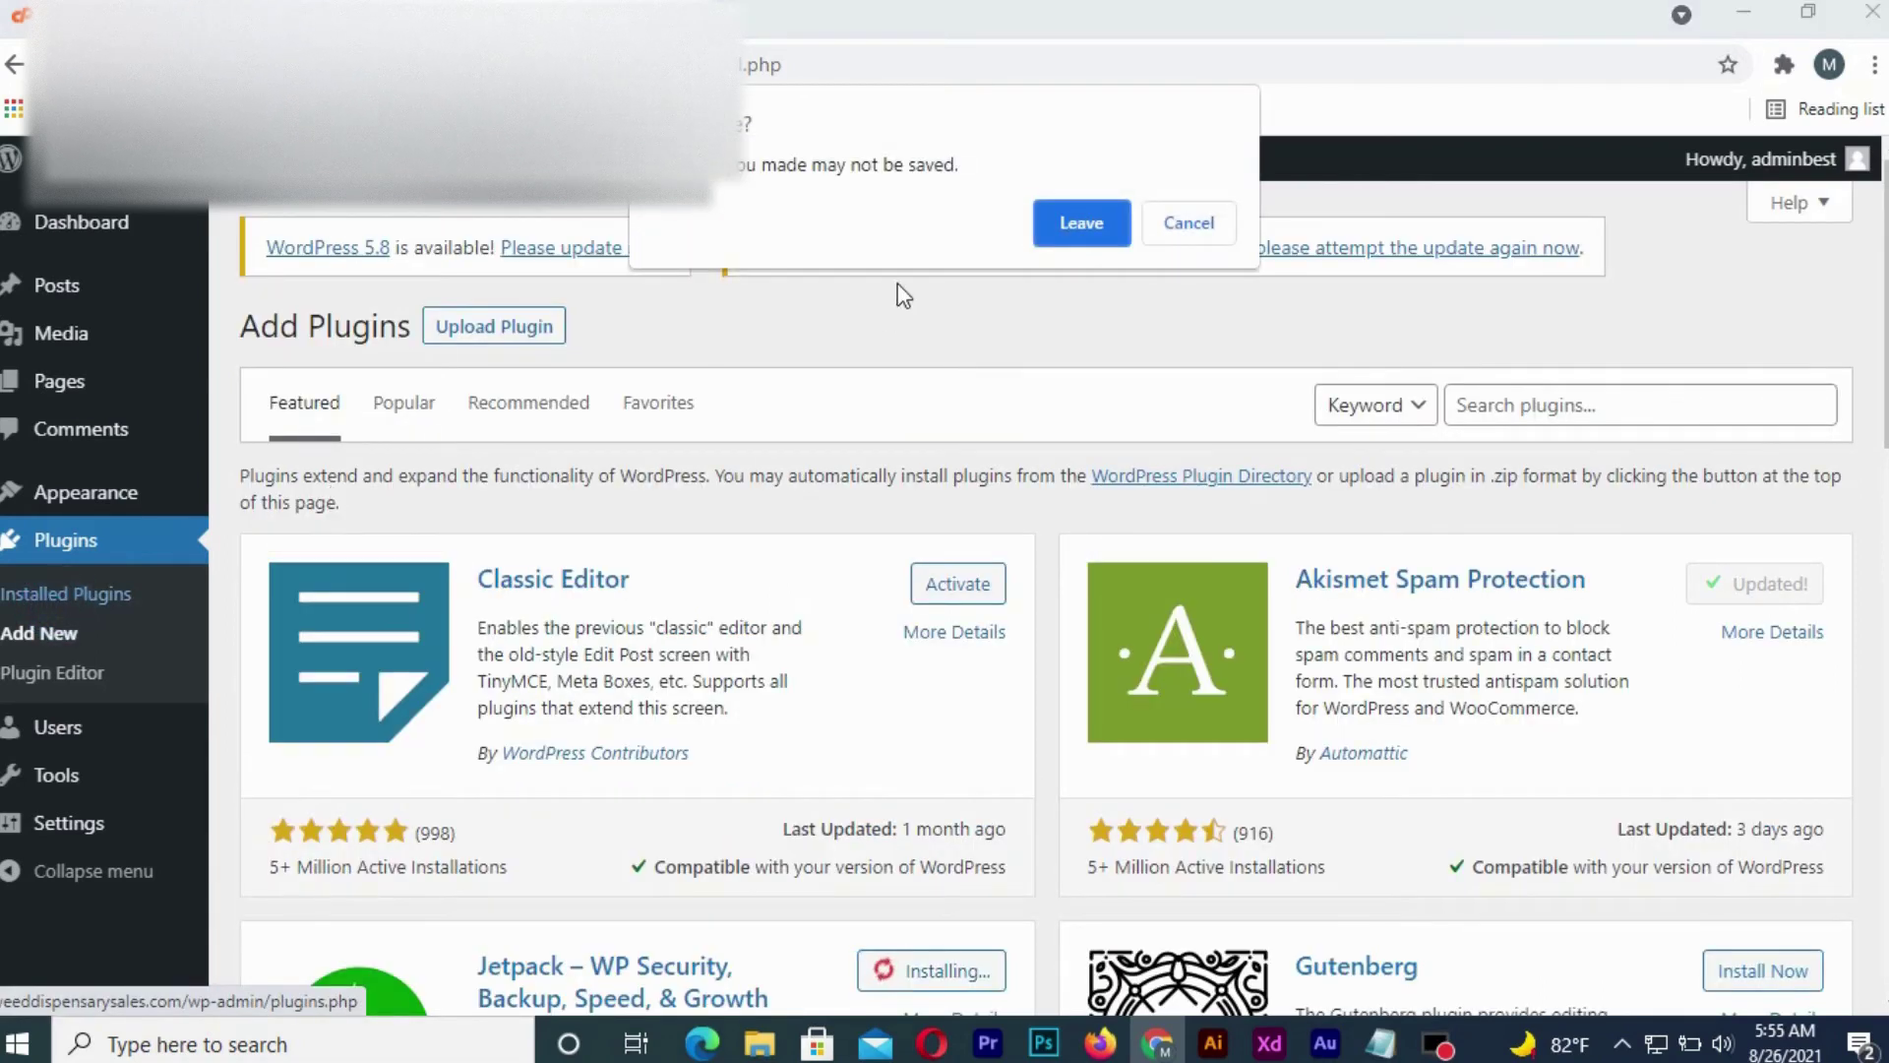
click(1082, 222)
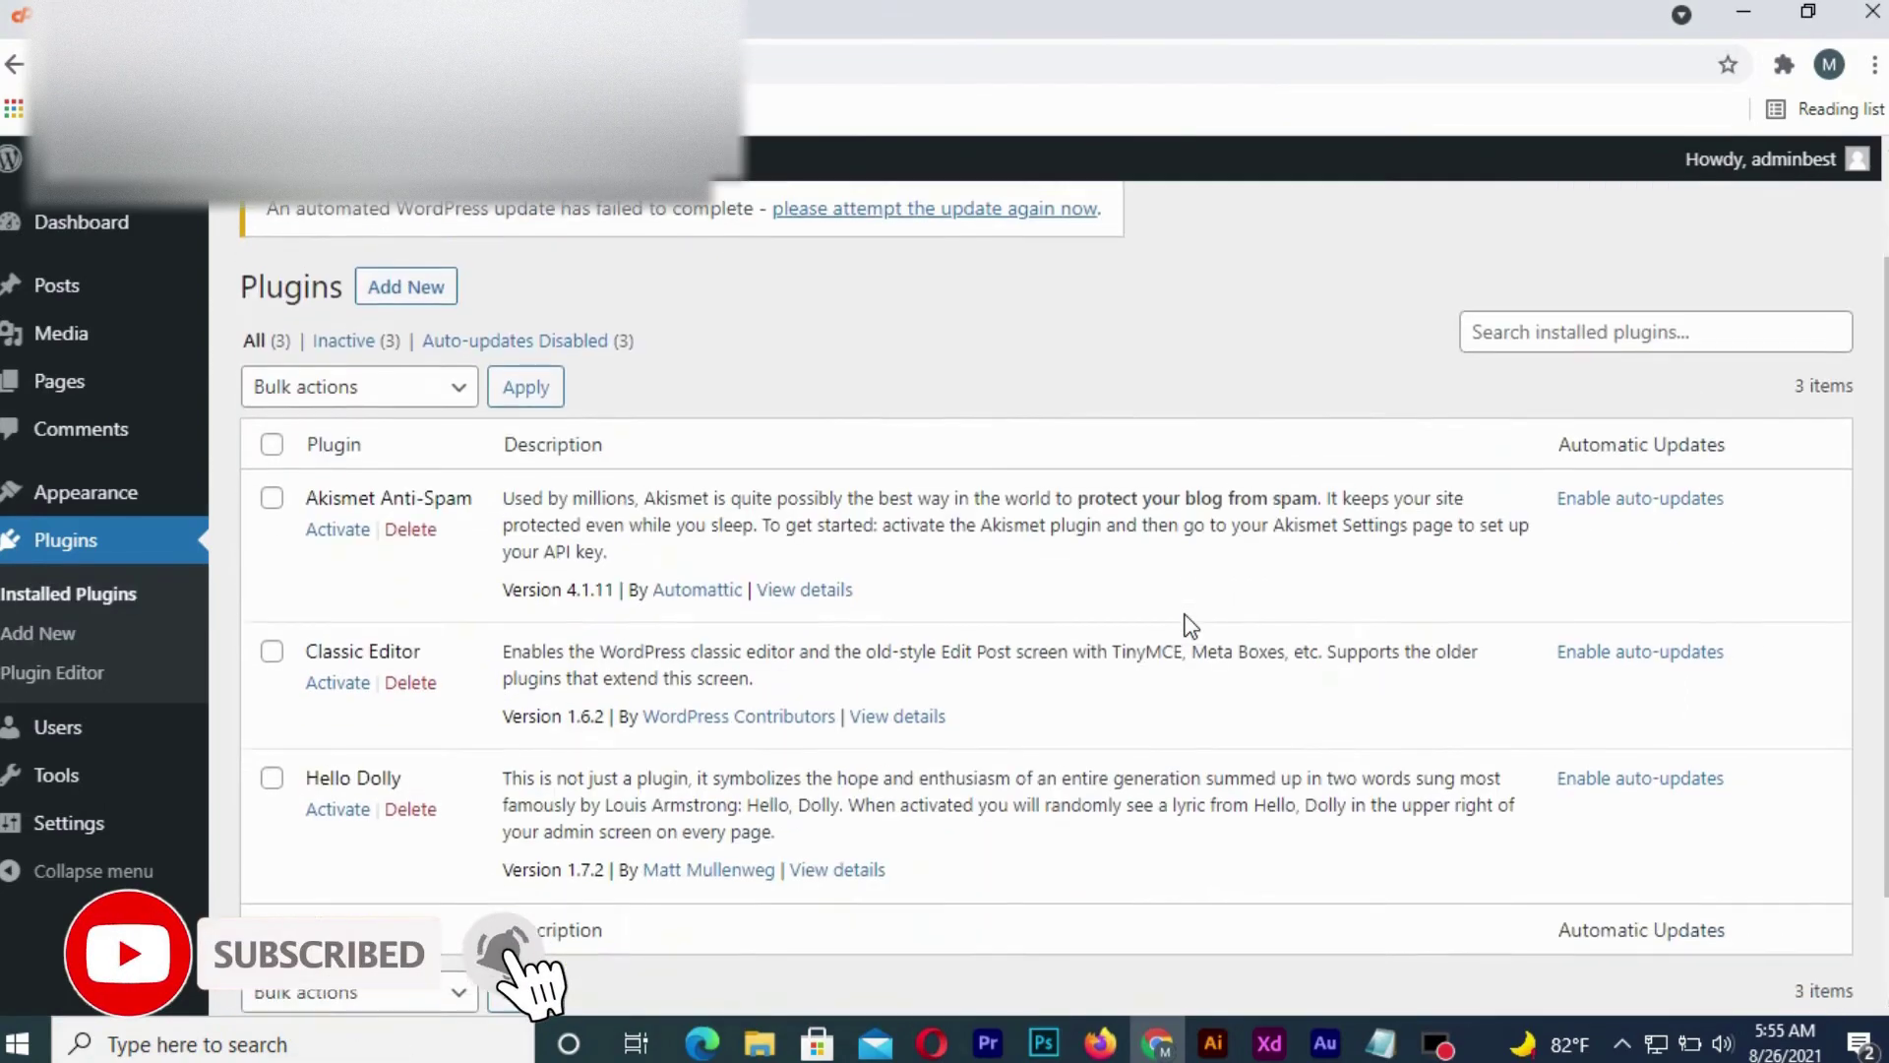
scroll(1181, 613, down, 2)
scroll(421, 443, up, 1)
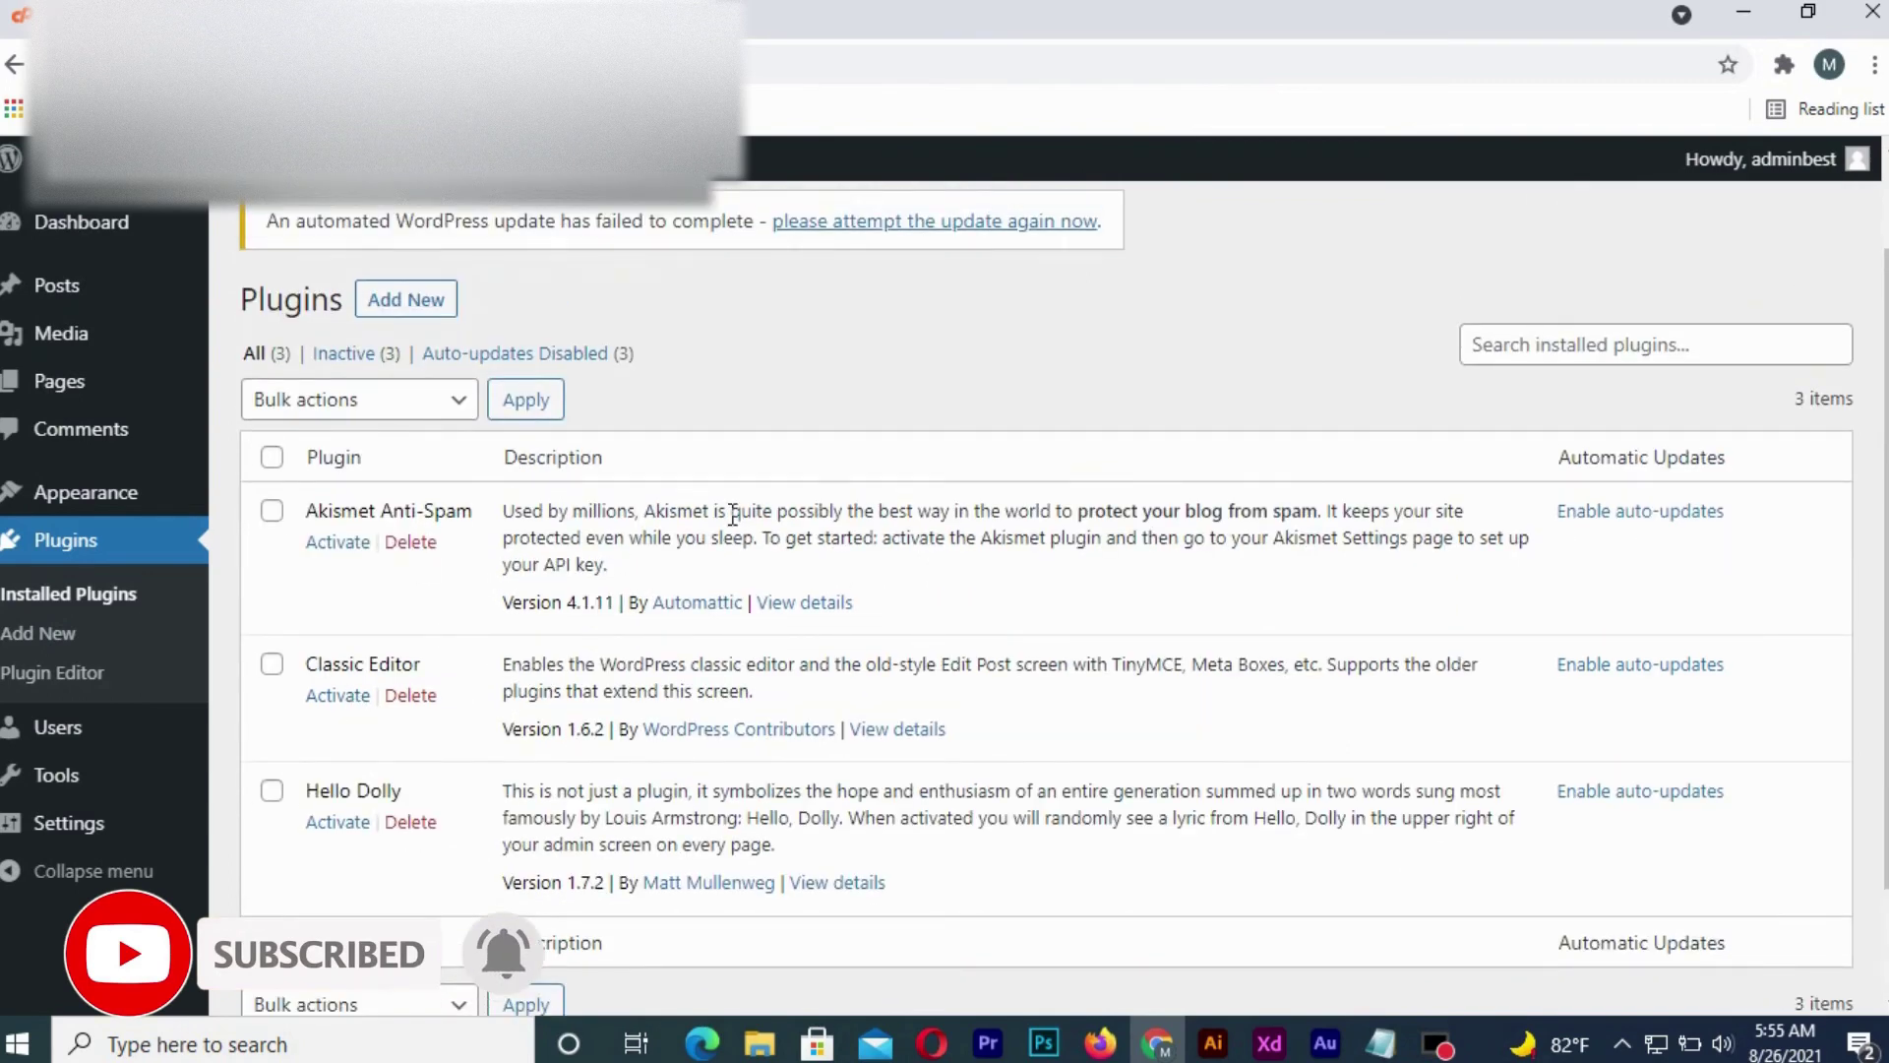